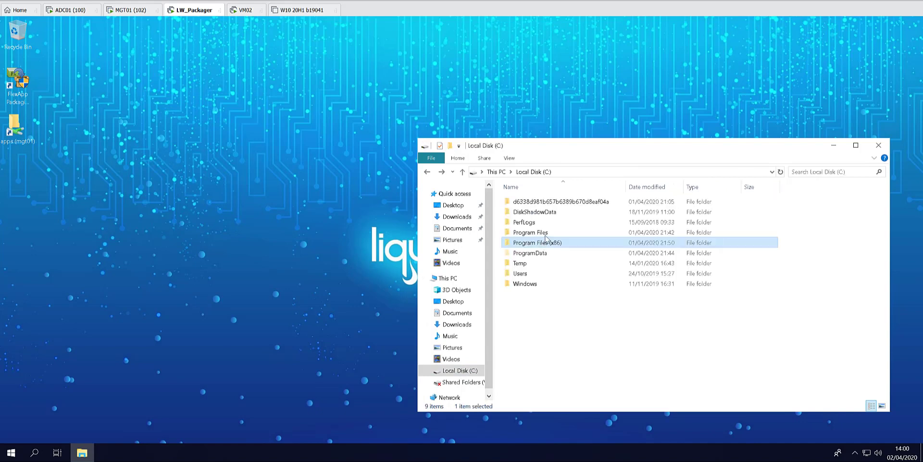
Inspect the contents of the Program Files folder on the local C: drive and return to the drive's root.
double_click(545, 234)
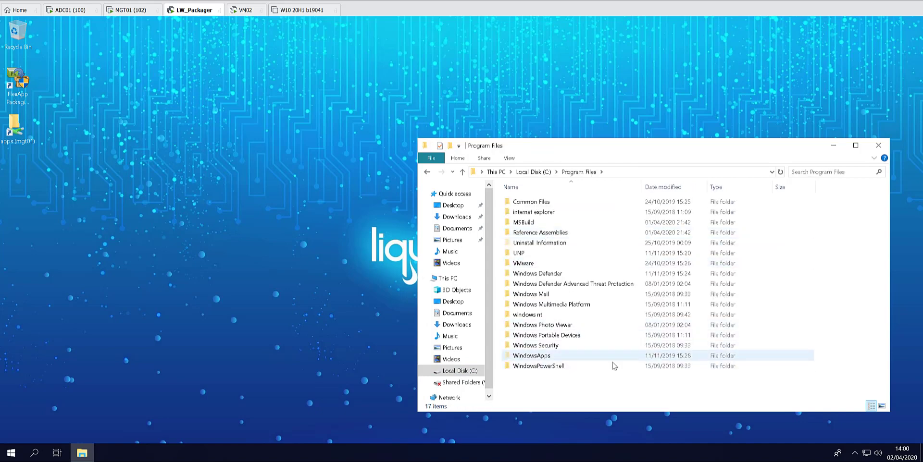
key("alt+Left")
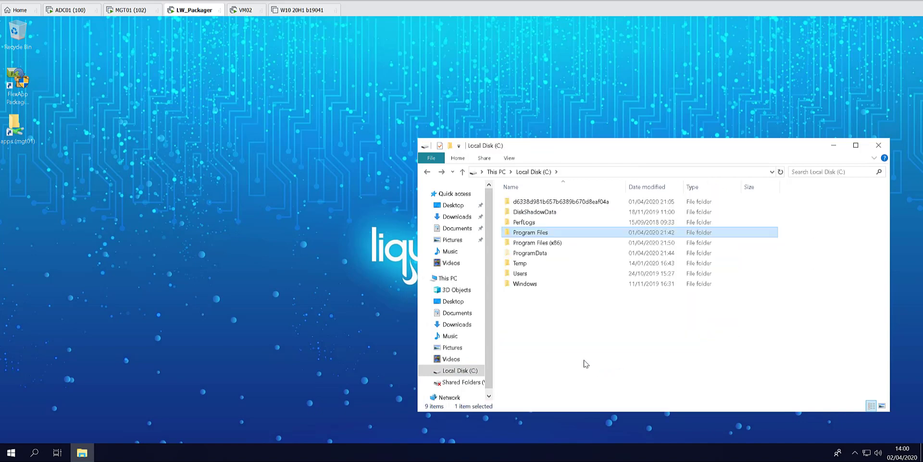
left_click(583, 363)
left_click(196, 322)
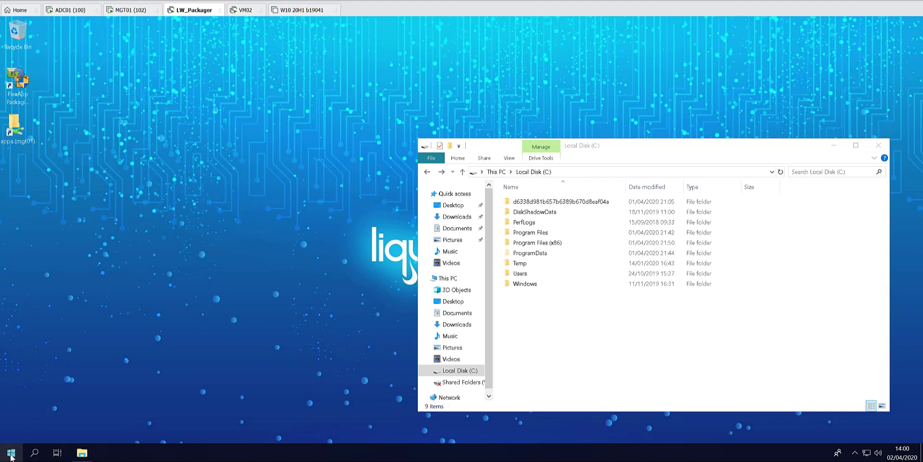
Open the FlexApp Packaging Console and sign in to the preset server by entering the account password.
left_click(18, 92)
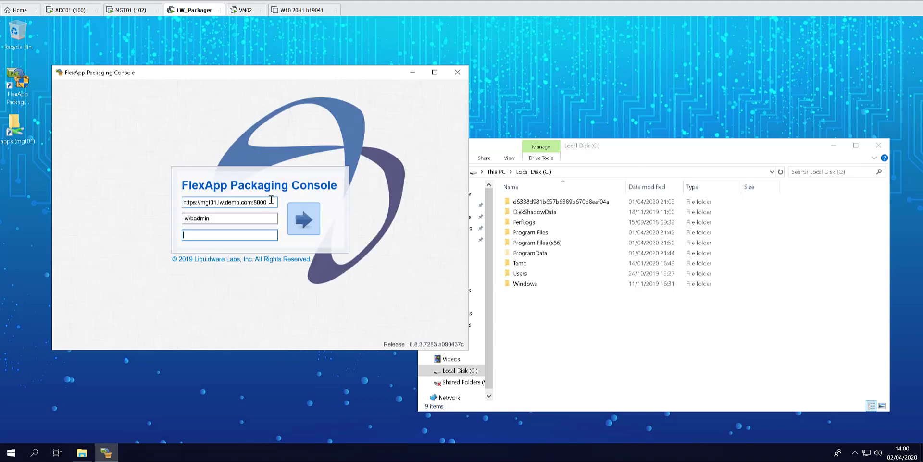
left_click_drag(272, 204, 183, 211)
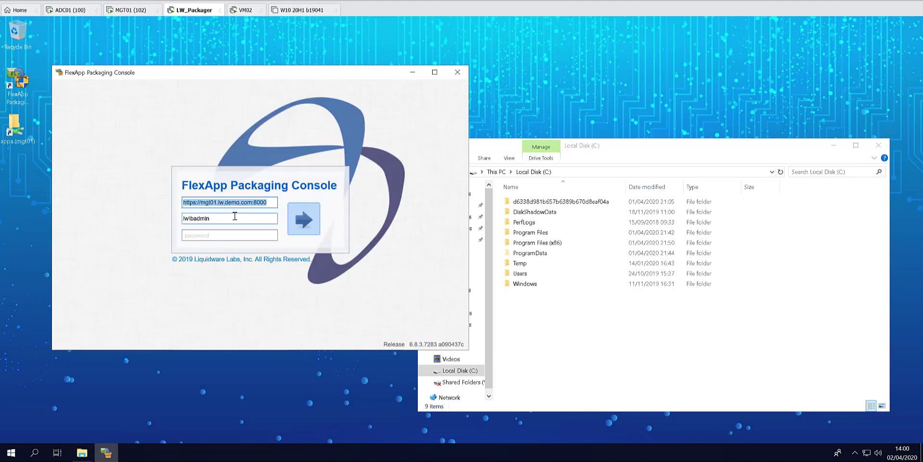
left_click(234, 218)
left_click(221, 237)
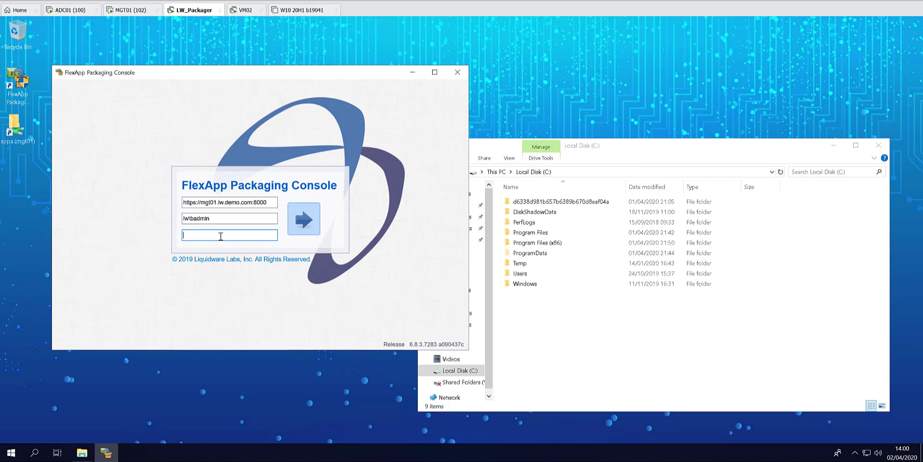
key("Return")
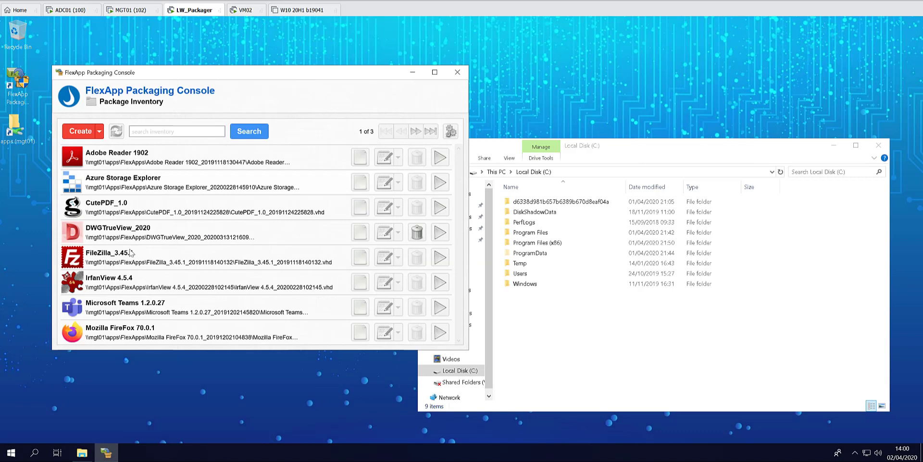
Check the package creation options, then review the console's default locations and advanced settings without changing them.
left_click(98, 130)
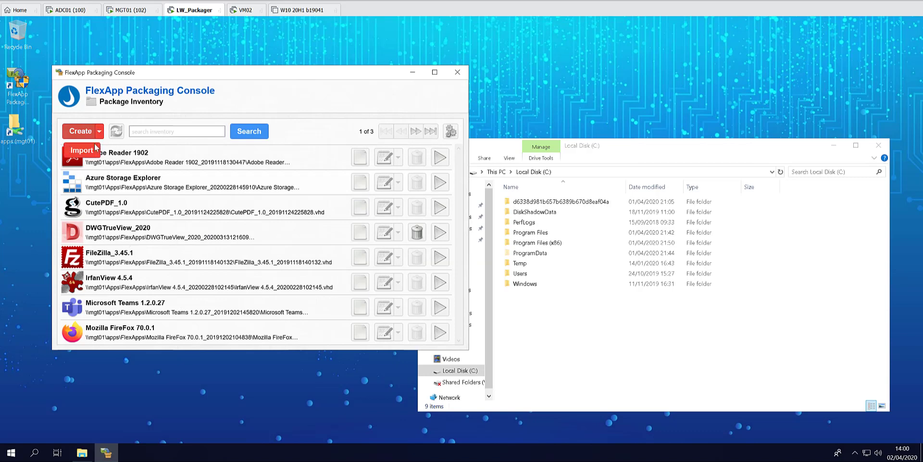
left_click(221, 105)
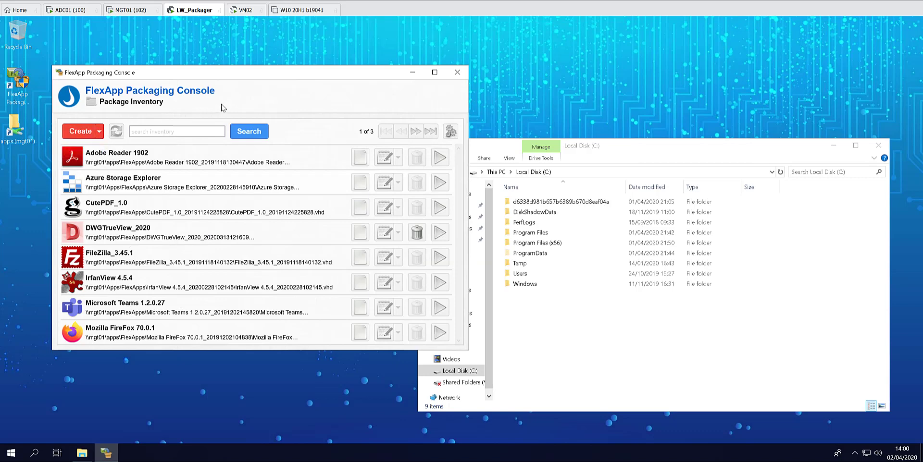
left_click(451, 132)
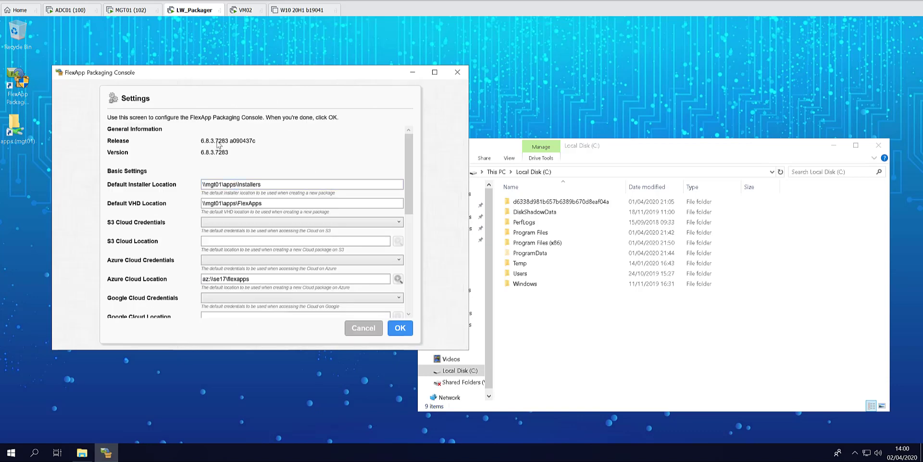
left_click(274, 203)
scroll(264, 258, "down", 3)
scroll(267, 260, "down", 3)
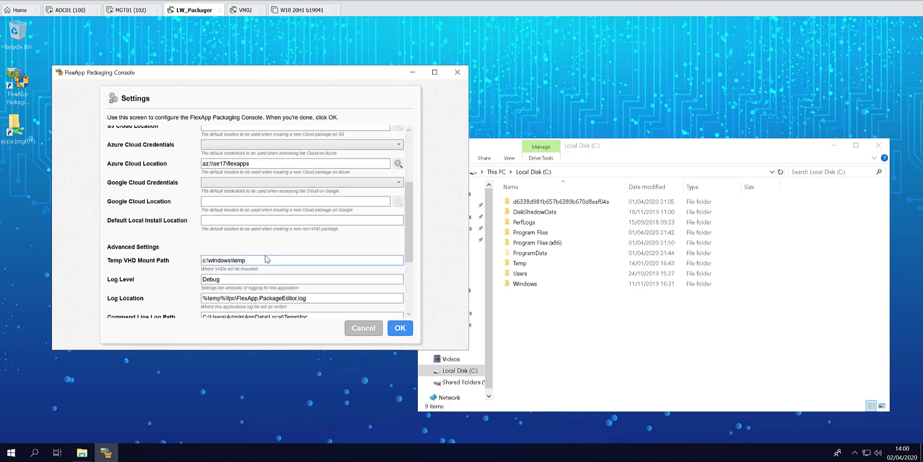
left_click(370, 330)
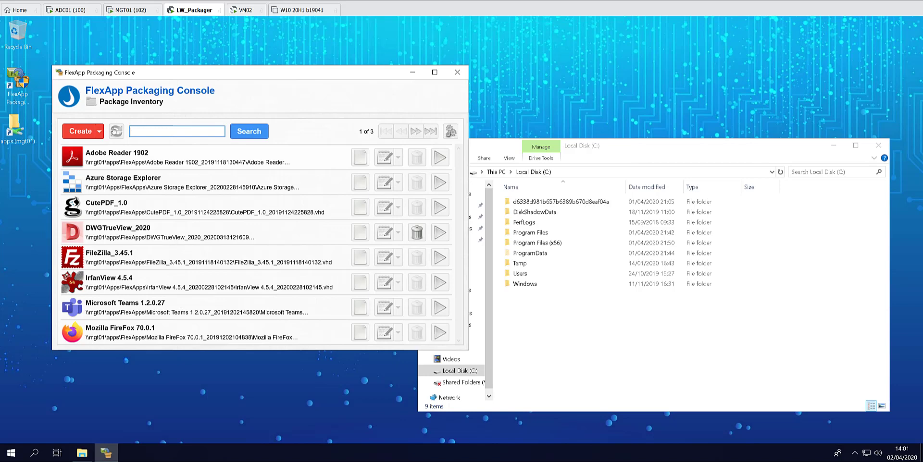
Start a new package named 1-Google-Chrome-demo and choose ChromeStandaloneSetup64.exe from the Installers share as its installer.
left_click(80, 131)
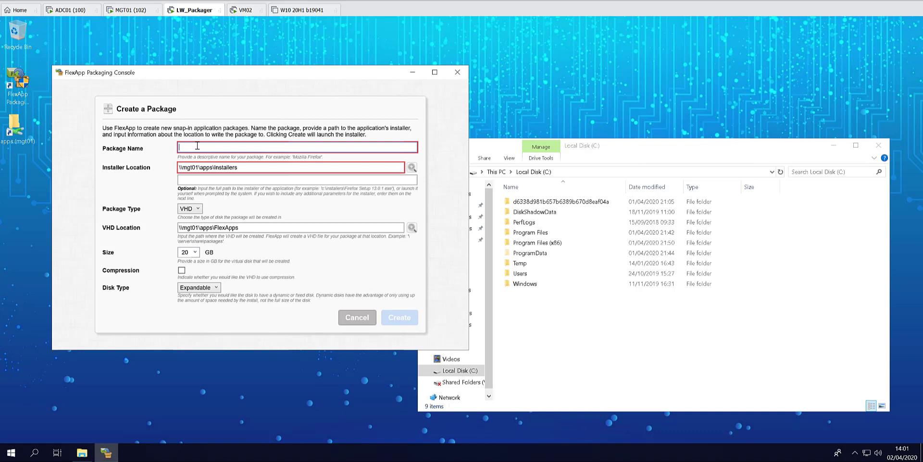
type("1-Google-Chrome-demo")
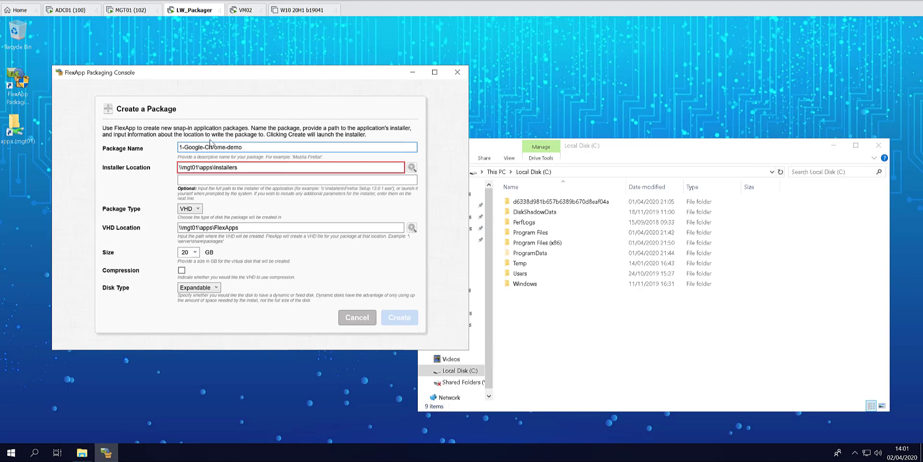
left_click(272, 167)
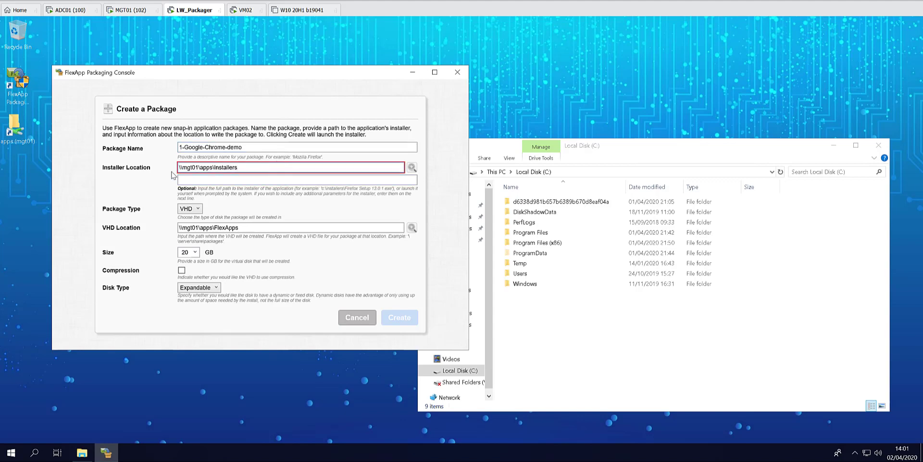
left_click_drag(214, 167, 306, 163)
left_click(255, 168)
left_click(412, 167)
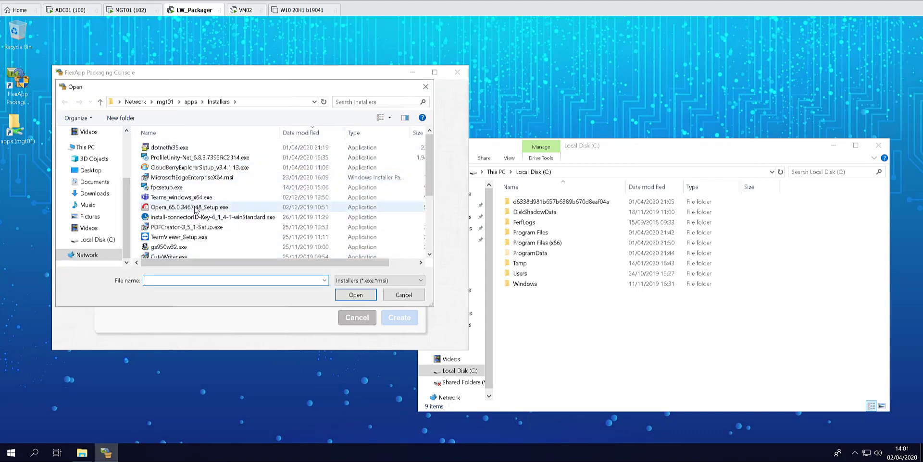
scroll(200, 207, "down", 3)
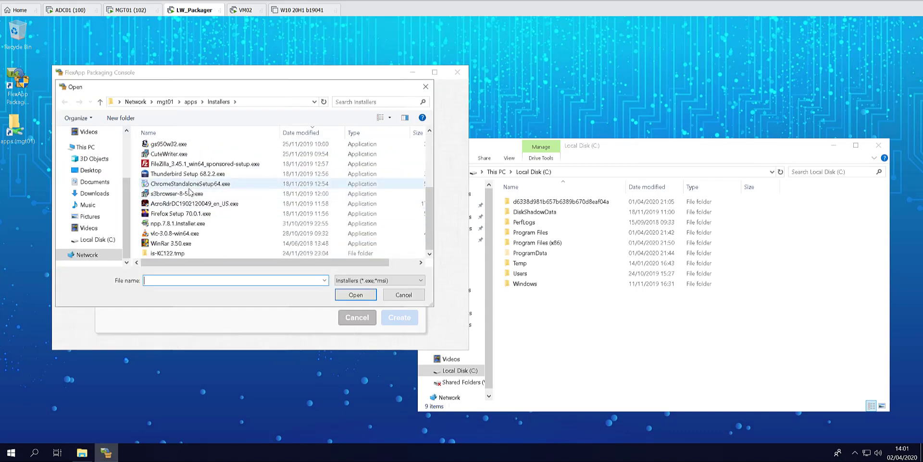
left_click(192, 185)
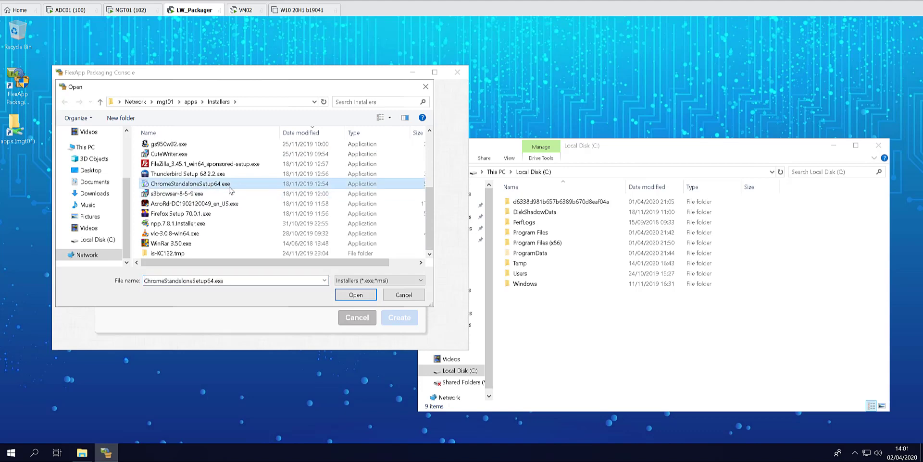
left_click(356, 295)
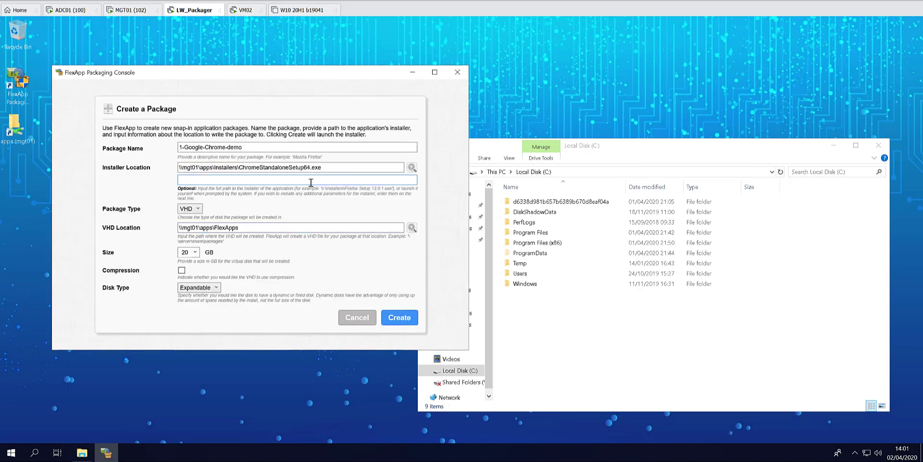
Select VHD as the package type and keep \\mgt01\apps\FlexApps as the VHD location.
left_click(200, 210)
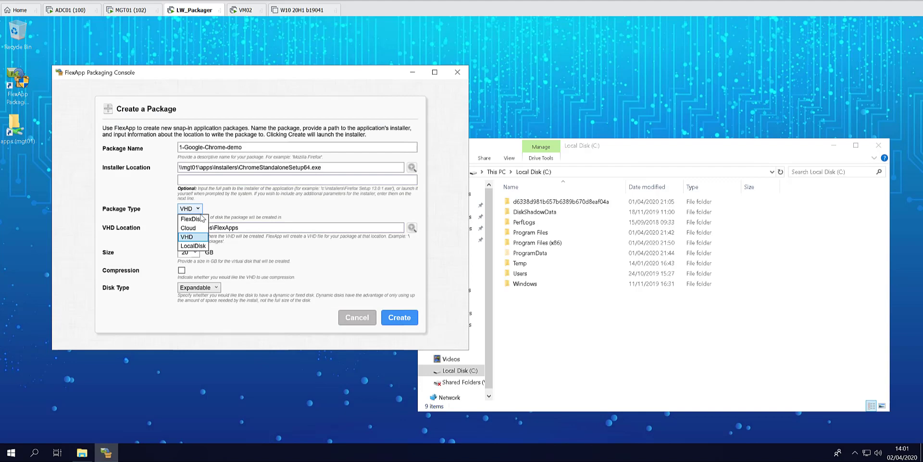
left_click(194, 238)
left_click(247, 227)
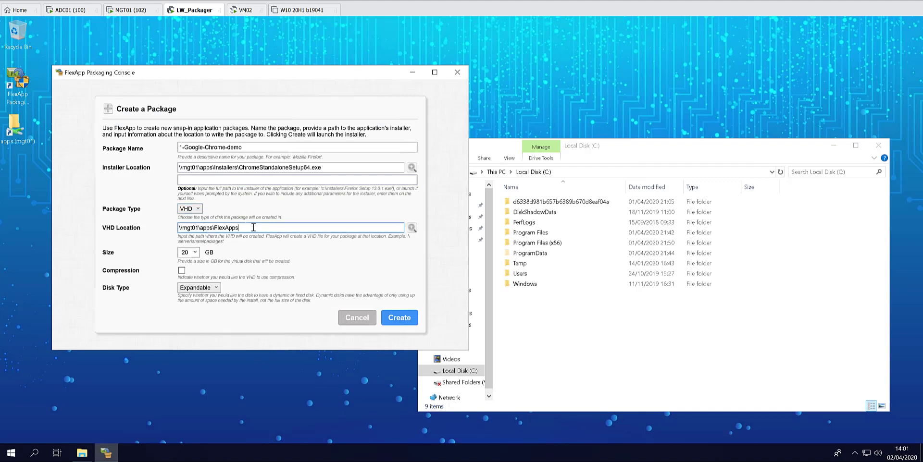
left_click_drag(253, 227, 176, 229)
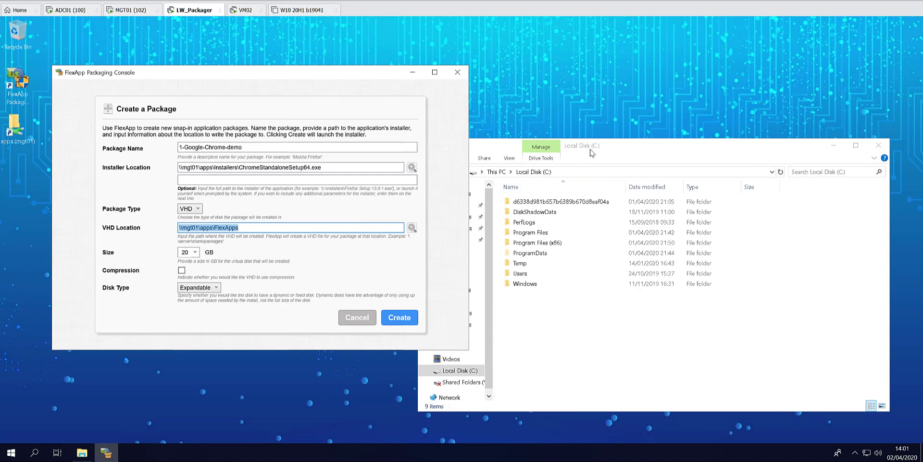
Open the FlexApps folder in the mgt01 apps share and place its window beside the packaging console.
double_click(15, 127)
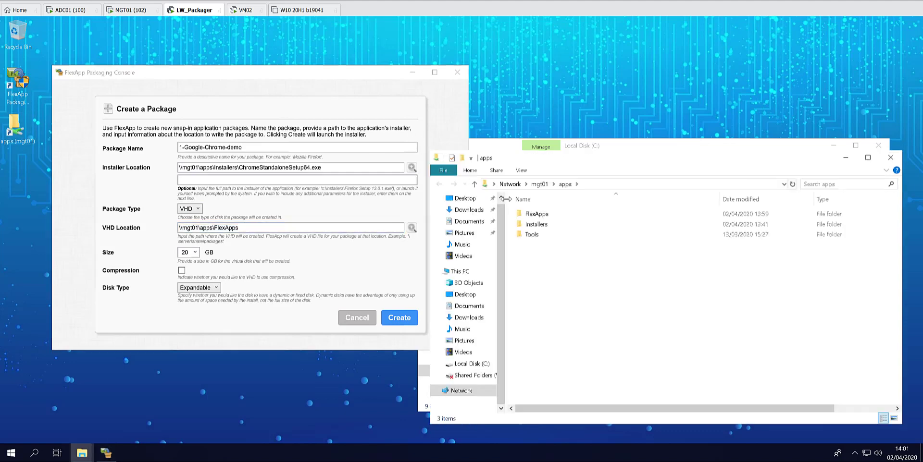
double_click(534, 214)
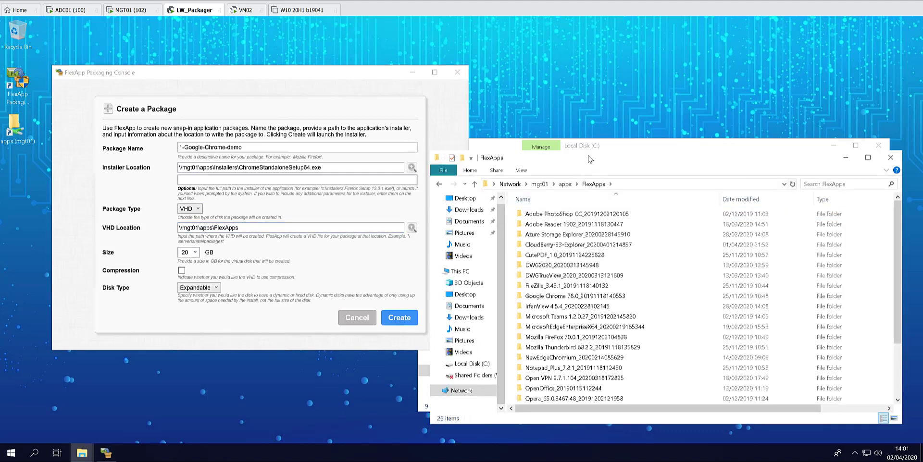
left_click_drag(586, 163, 628, 95)
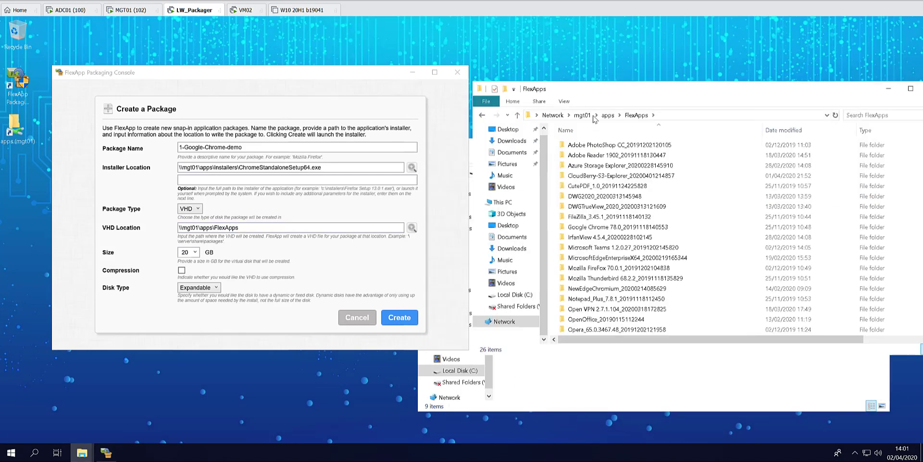
Try the preset 15 GB and a custom 99 GB as the package's virtual disk size.
left_click(192, 253)
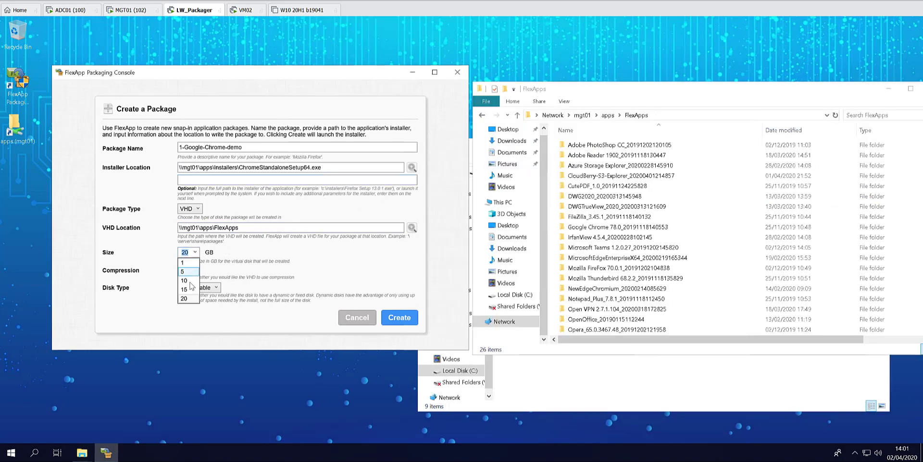
left_click(186, 290)
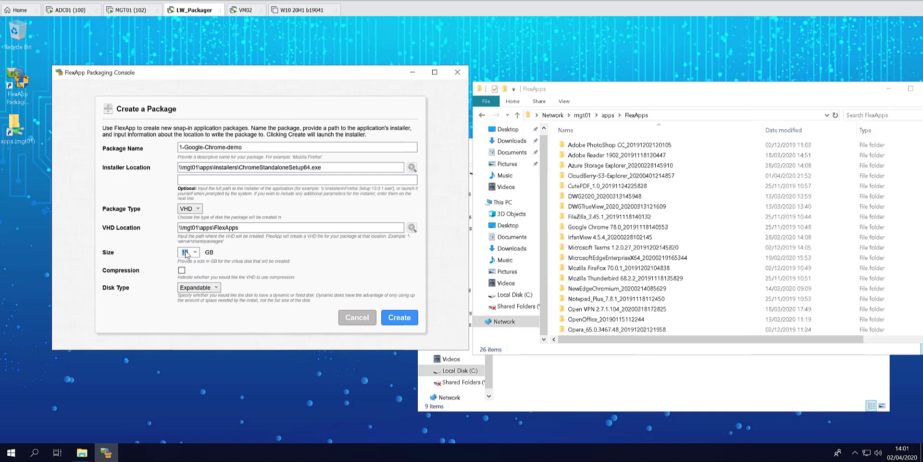
type("99")
Set the virtual disk size to 1 GB, keep it uncompressed with the Expandable disk type, and create the package.
left_click(195, 252)
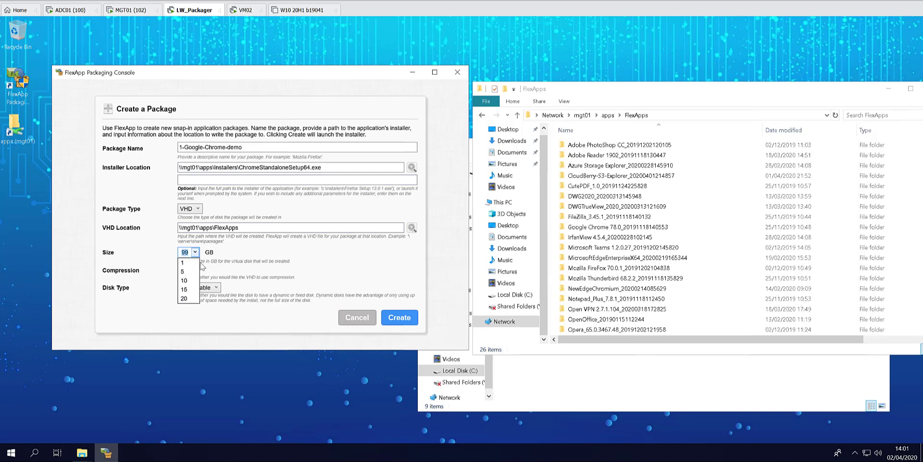
left_click(188, 260)
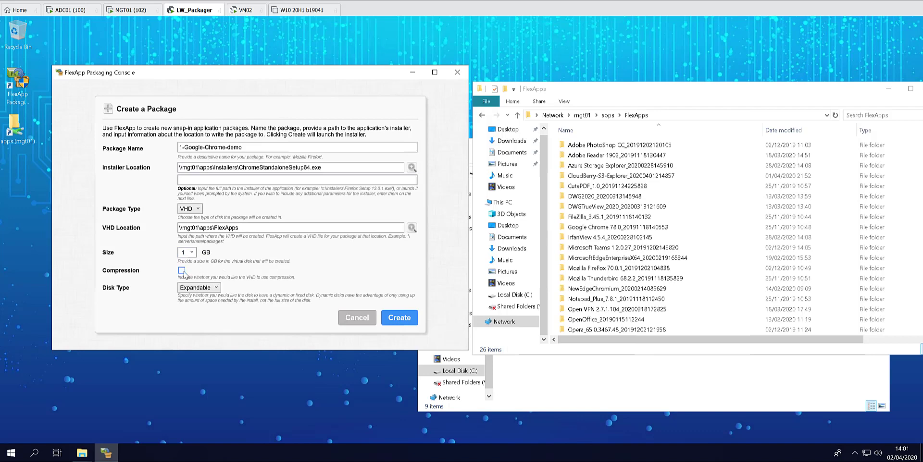
left_click(182, 271)
left_click(207, 288)
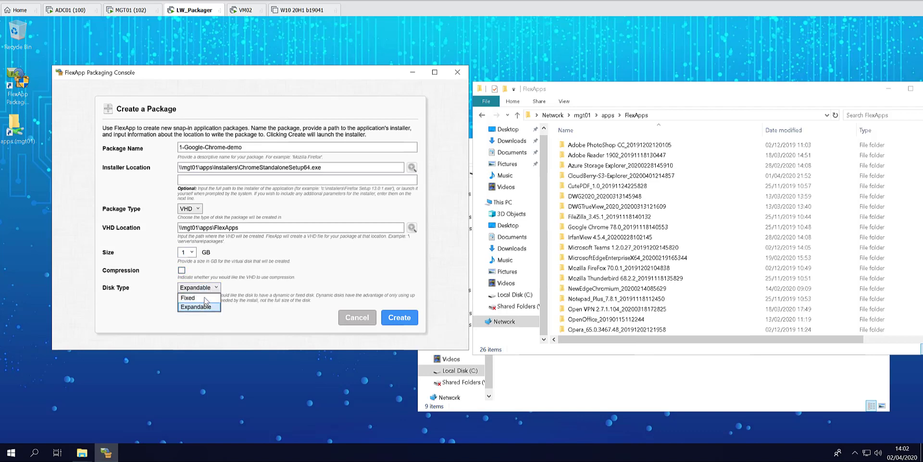
left_click(205, 308)
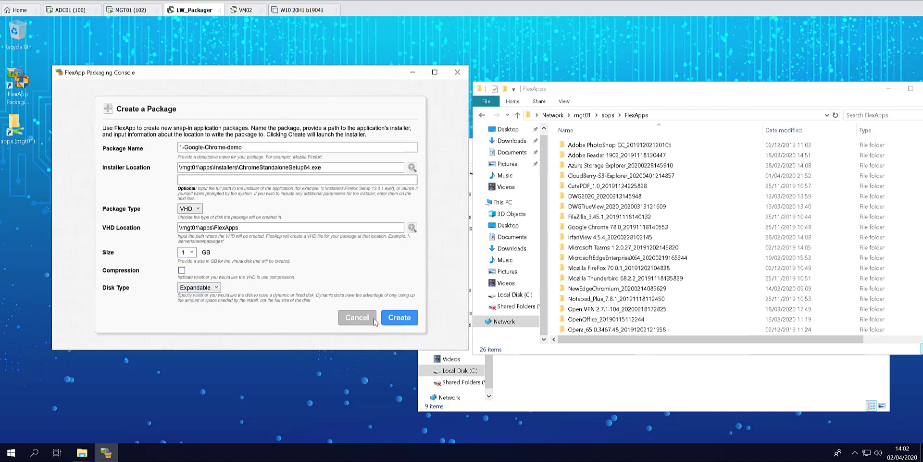
left_click(411, 321)
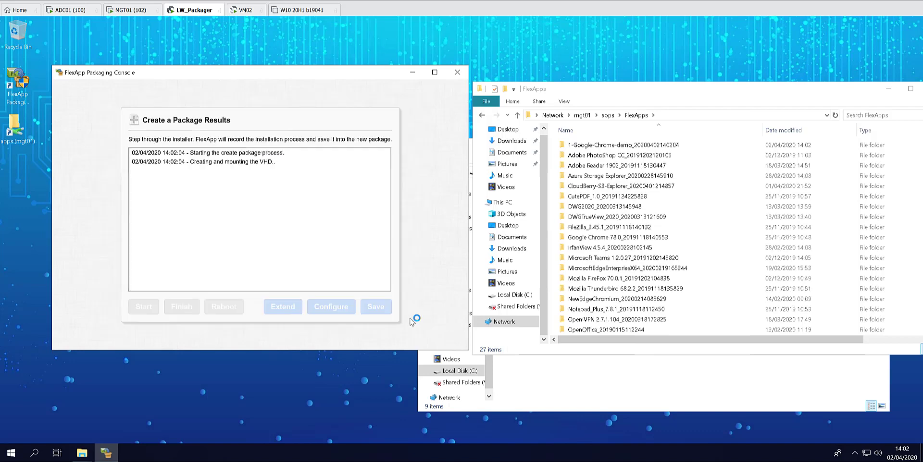
Open the newly created 1-Google-Chrome-demo package folder in the FlexApps share.
left_click(644, 146)
double_click(644, 146)
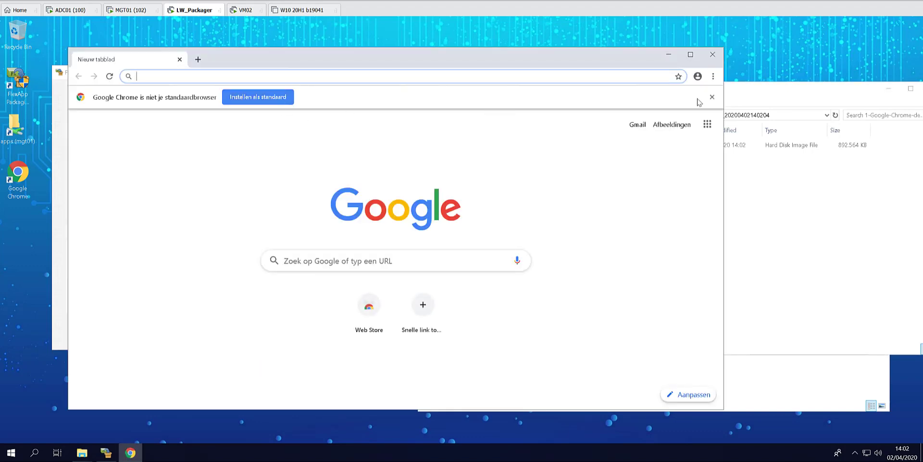
Dismiss the default-browser notice in the newly installed Google Chrome and close the browser.
left_click(712, 97)
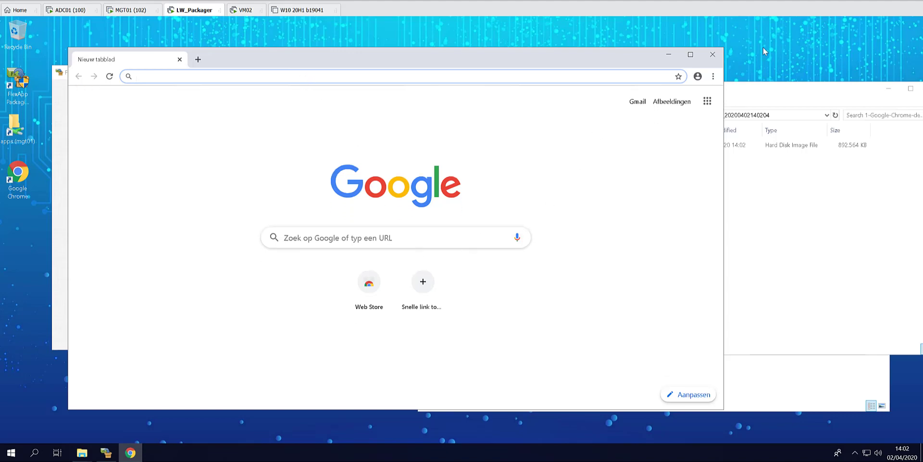
left_click(721, 54)
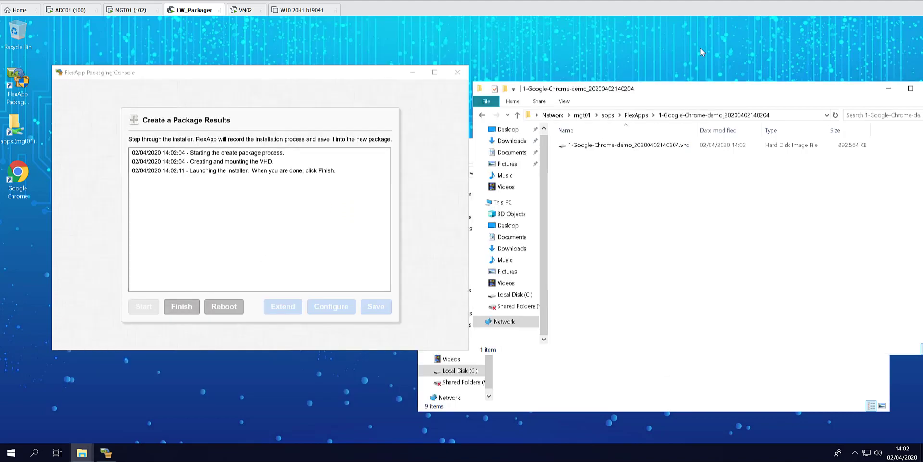
Launch the installed Google Chrome from its desktop shortcut to check it, and close the browser.
left_click(272, 171)
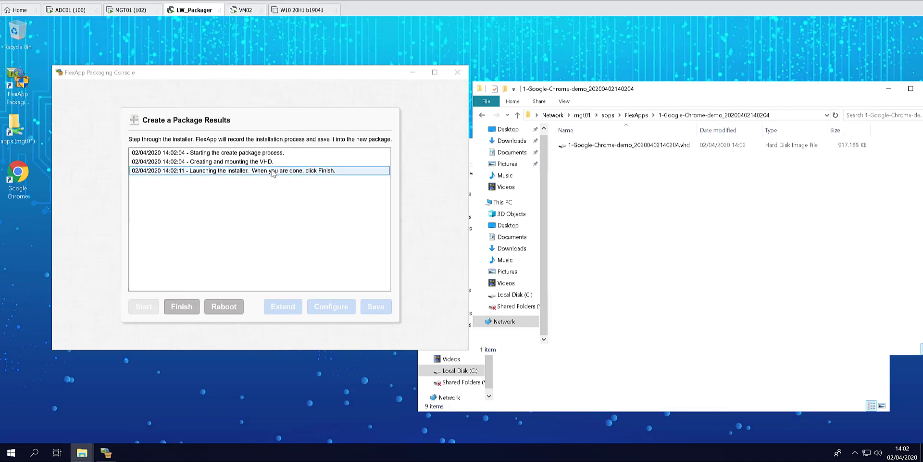
left_click(20, 167)
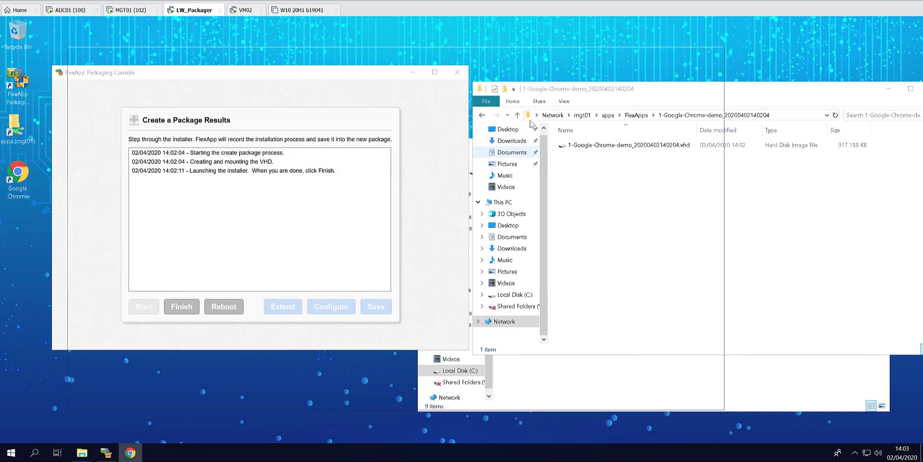
left_click(715, 54)
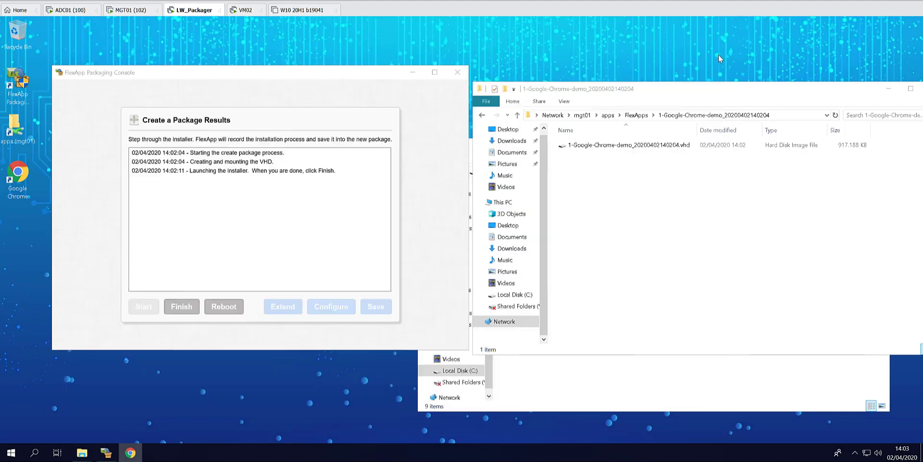
Check Program Files and Program Files (x86)\Google\Chrome\Application on the C: drive for the installed files, and return to Program Files (x86).
left_click(578, 398)
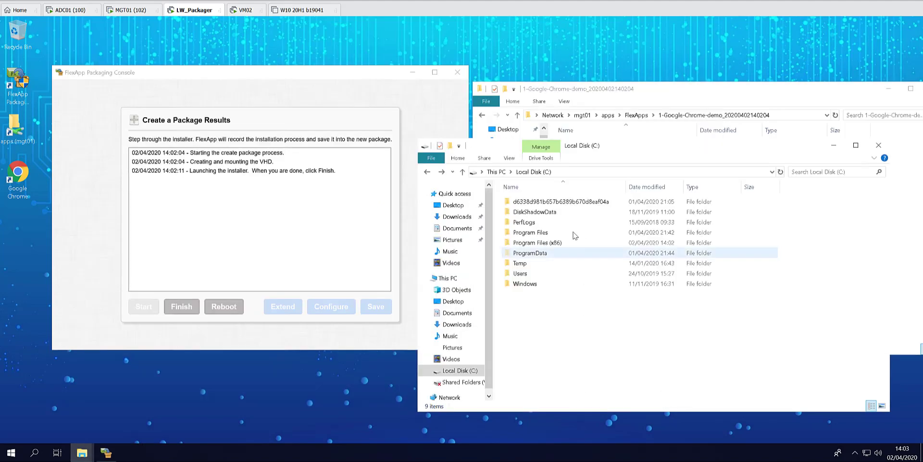
double_click(530, 233)
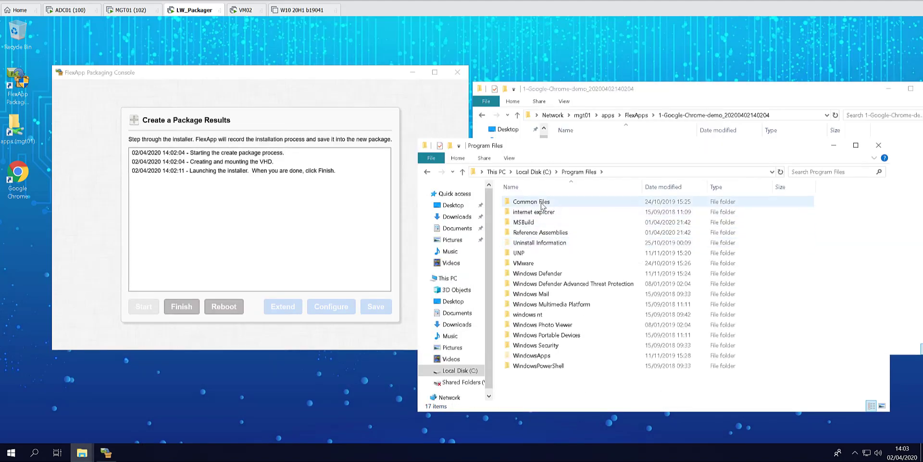
left_click(533, 172)
double_click(536, 243)
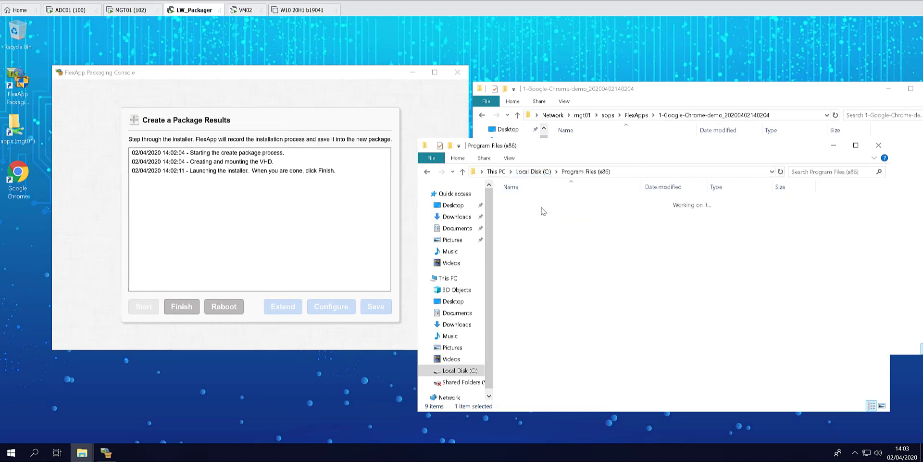
double_click(535, 213)
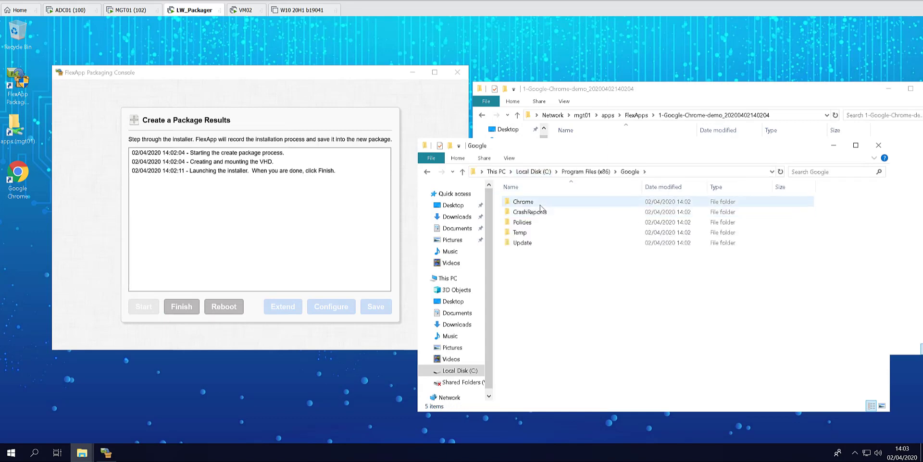
double_click(540, 208)
double_click(540, 206)
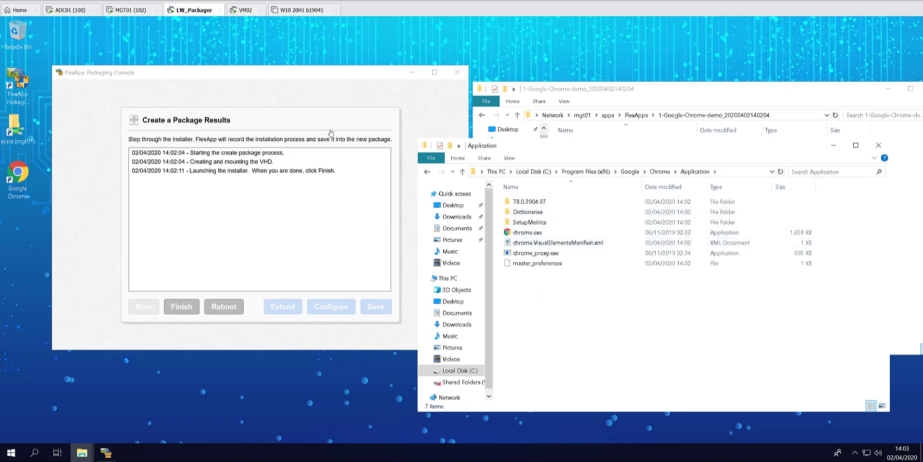
left_click(590, 172)
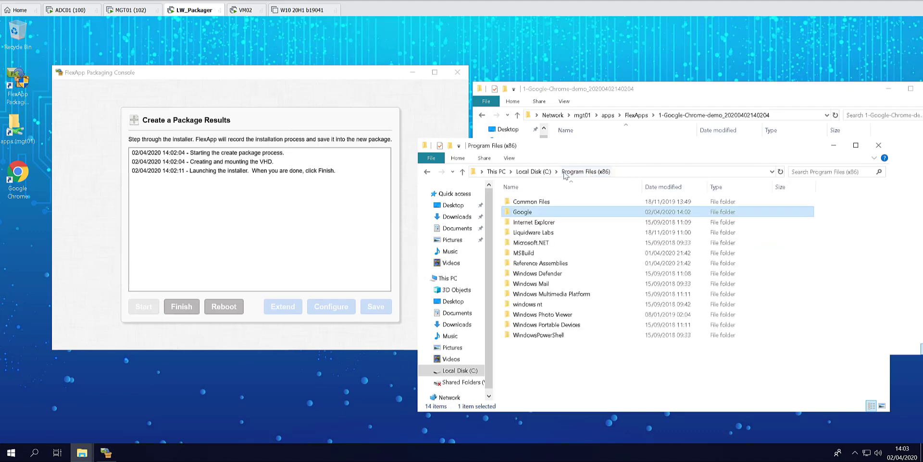
Finish recording the Chrome installation and, once package creation completes, save the package to the inventory.
left_click(242, 124)
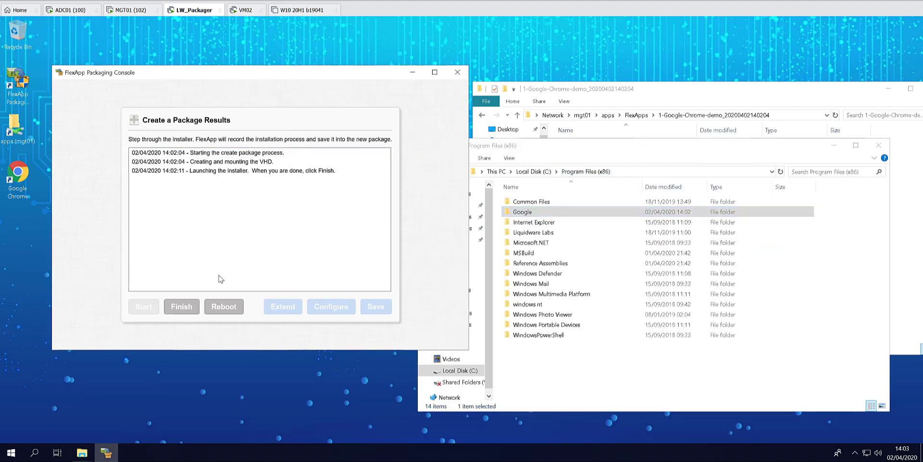
left_click(182, 307)
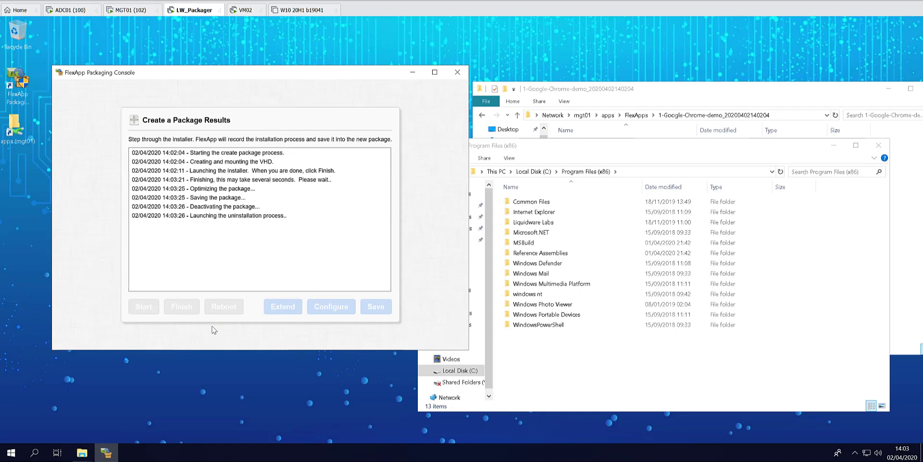
left_click(549, 211)
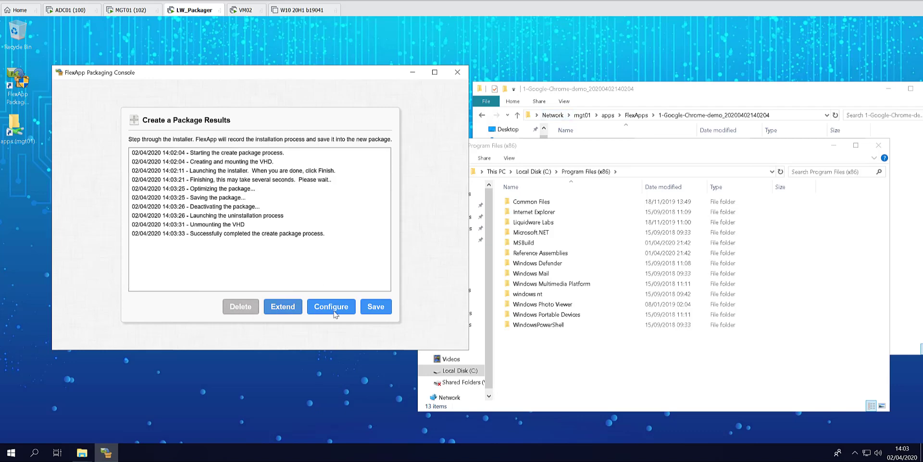
left_click(383, 310)
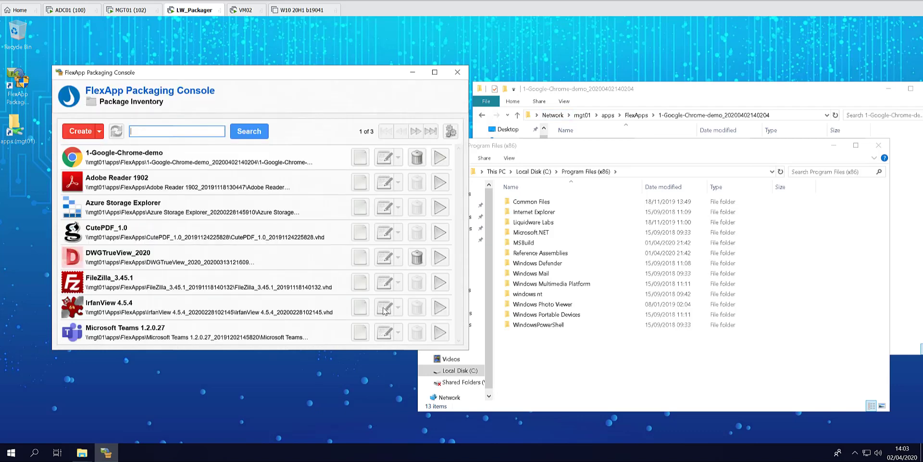
Examine the XML and VHD files in the 1-Google-Chrome-demo package folder on the share.
left_click(675, 95)
left_click_drag(659, 204, 623, 182)
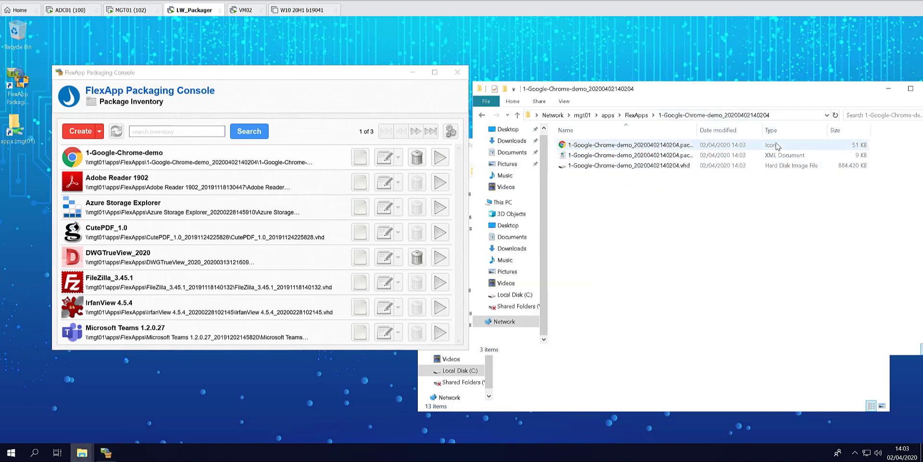
left_click(786, 156)
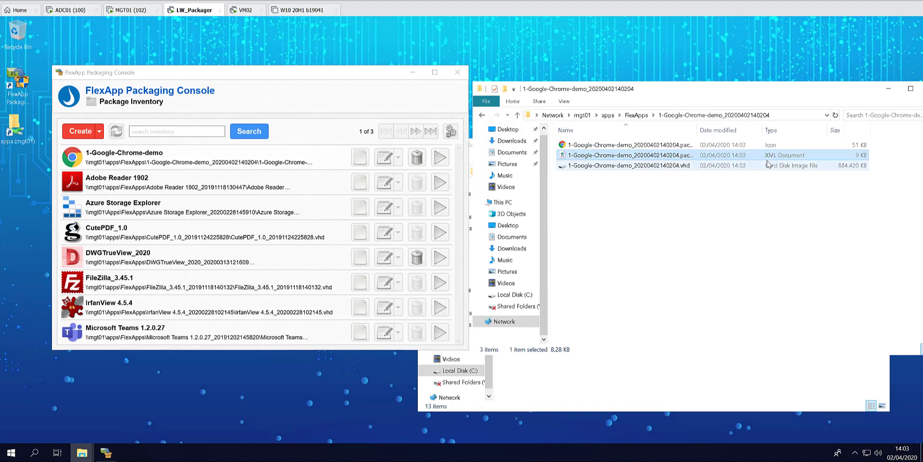
left_click(786, 167)
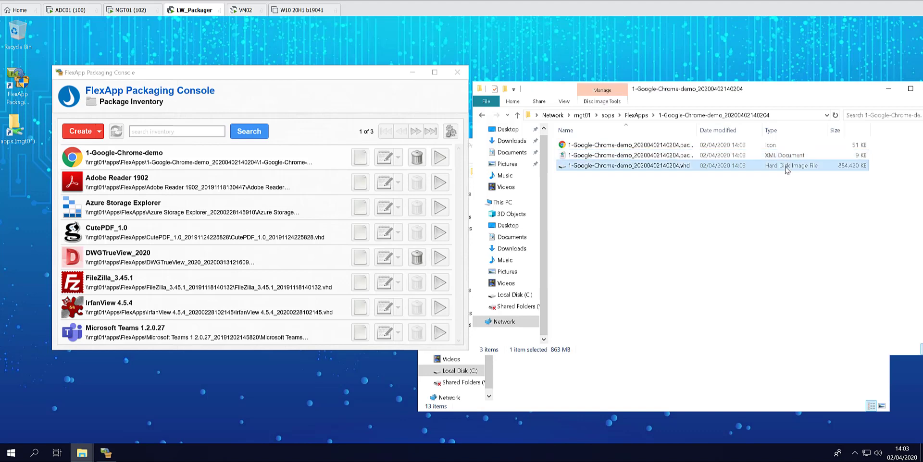
left_click(664, 234)
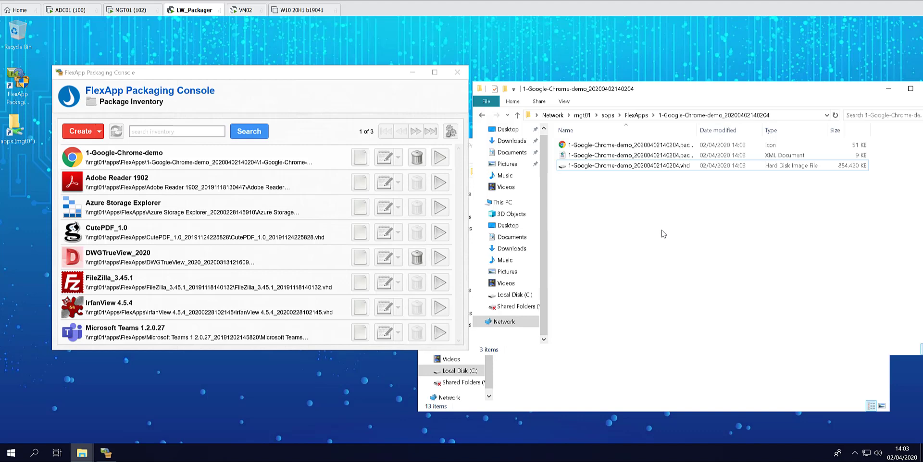
Load the 1-Google-Chrome-demo package from the inventory into the package editor.
left_click(398, 159)
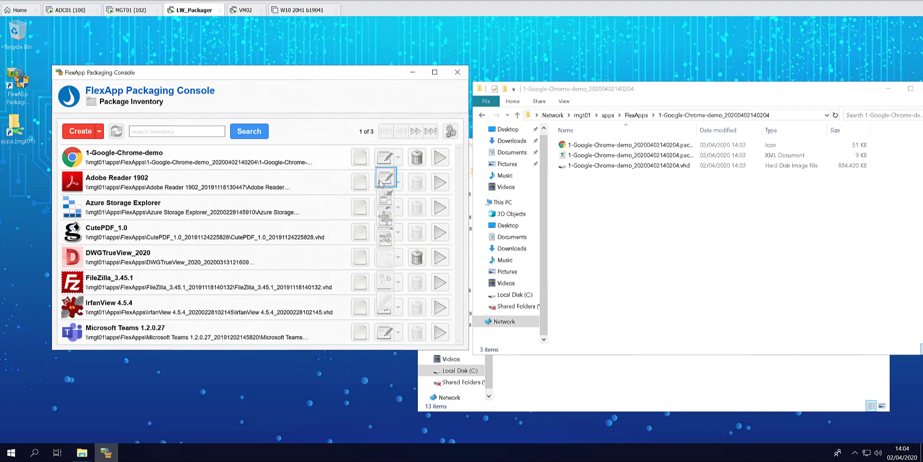
left_click(383, 163)
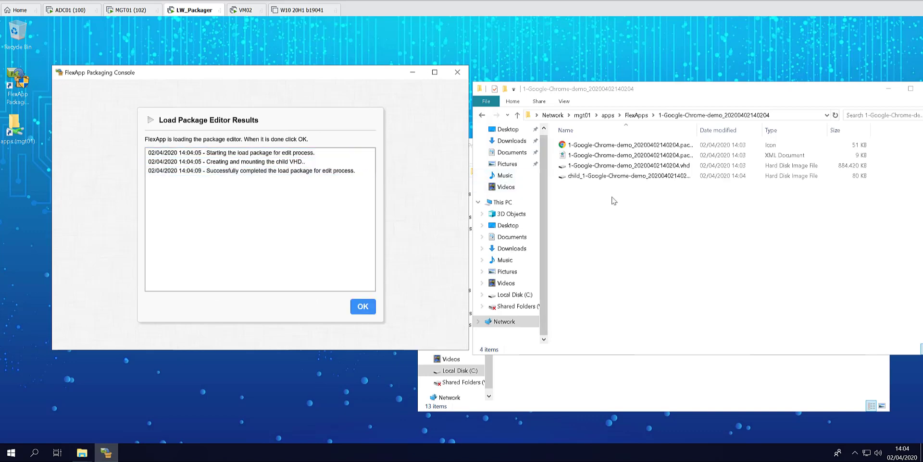
left_click(363, 309)
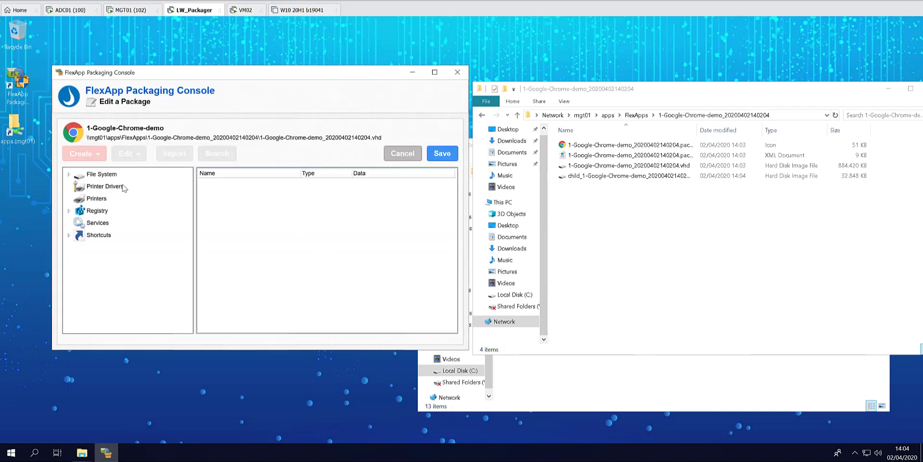
View the package's captured files in C:\Program Files (x86)\Google\Chrome\Application.
left_click(69, 175)
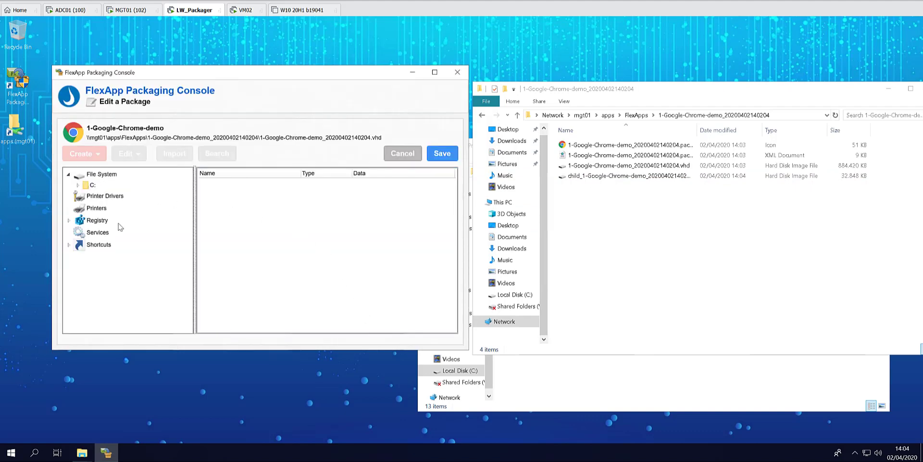
left_click(77, 185)
left_click(86, 194)
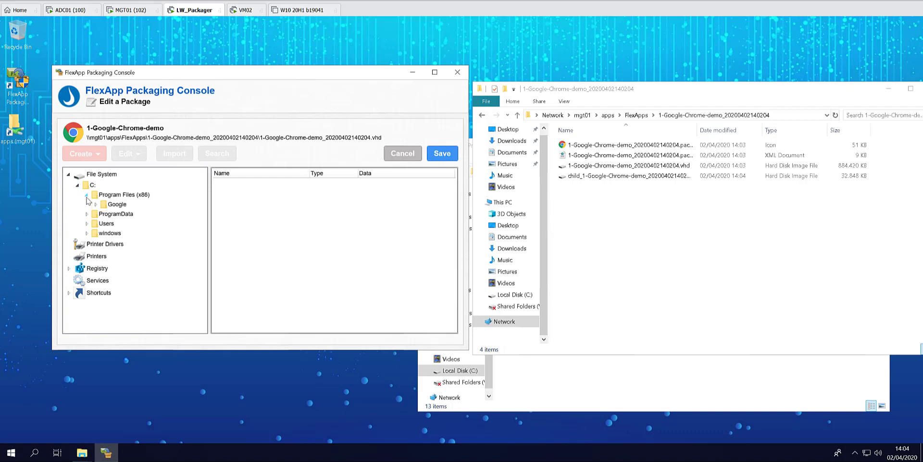
left_click(96, 204)
left_click(105, 214)
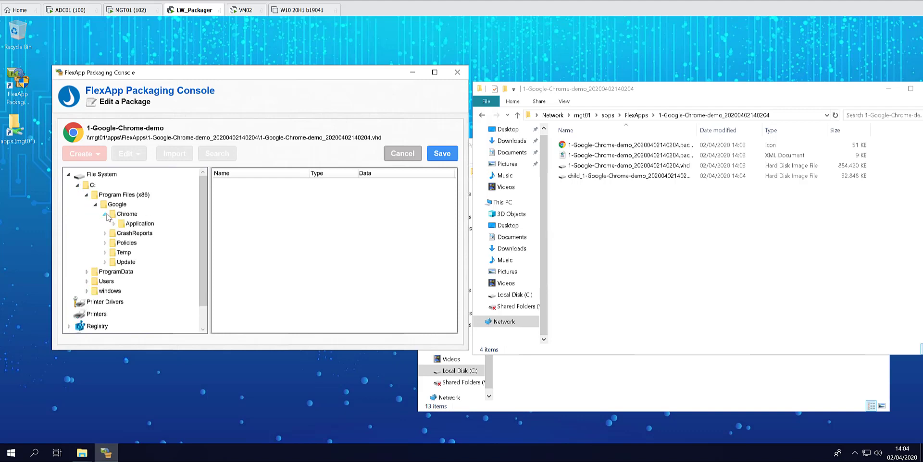
left_click(129, 223)
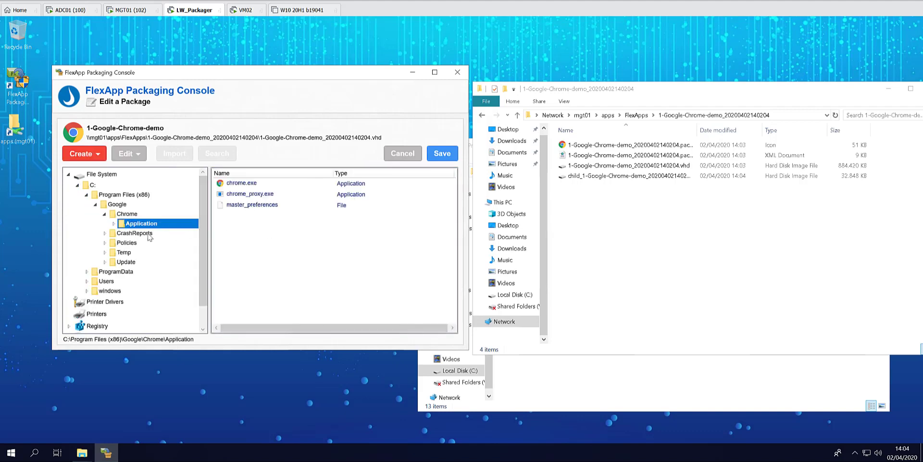
Inspect the package's captured ProgramData\Microsoft and Users\Public\Desktop folders.
left_click(87, 272)
left_click(117, 282)
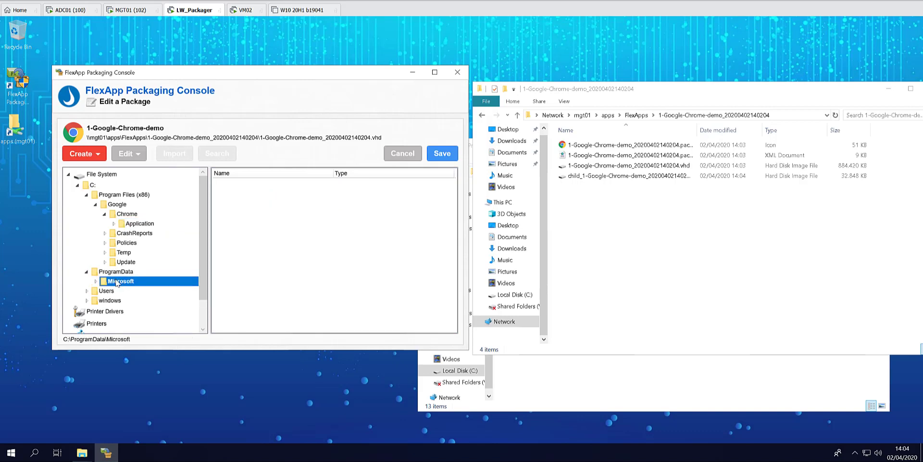
double_click(121, 290)
double_click(136, 302)
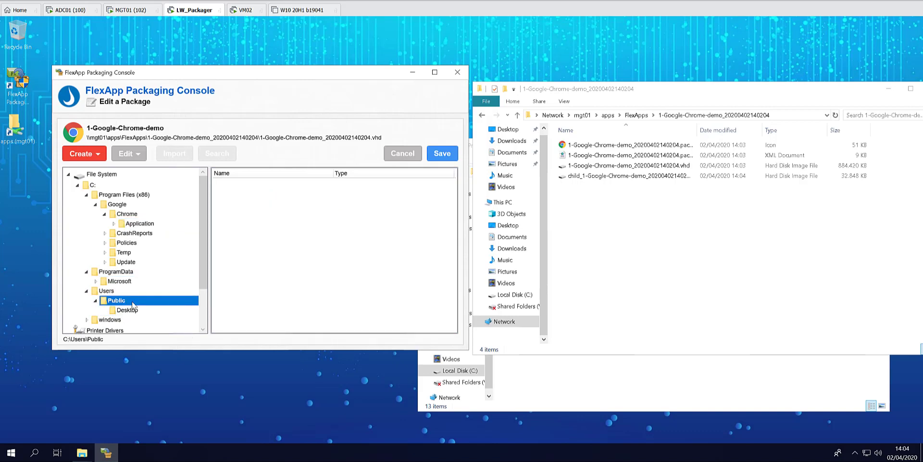
left_click(146, 313)
View the package's captured files in C:\windows\installer, and return to the windows folder.
scroll(124, 272, "down", 2)
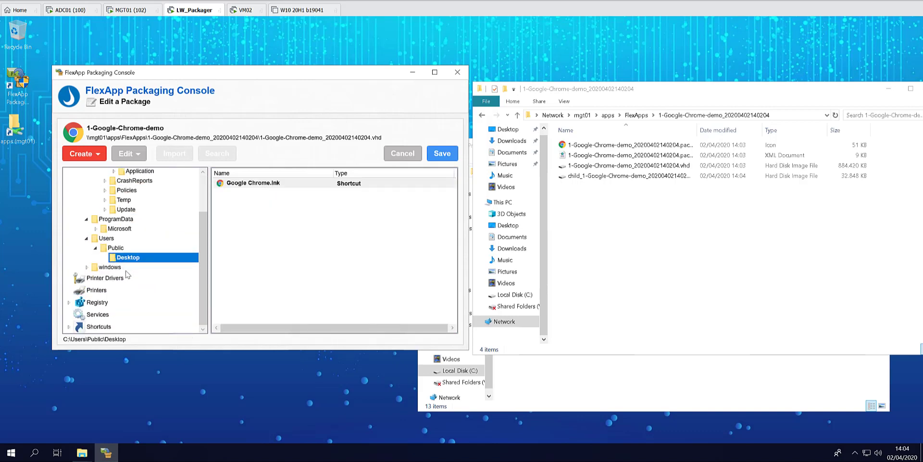
left_click(121, 276)
double_click(120, 270)
left_click(126, 278)
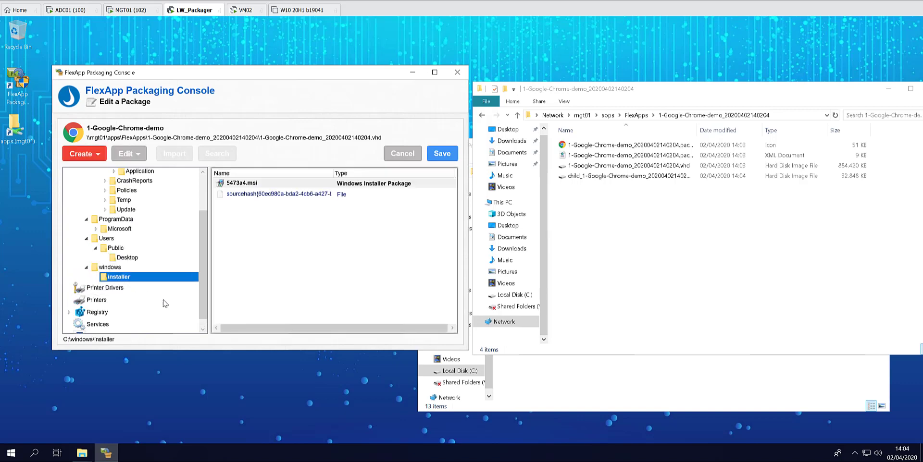
left_click(247, 275)
key("BackSpace")
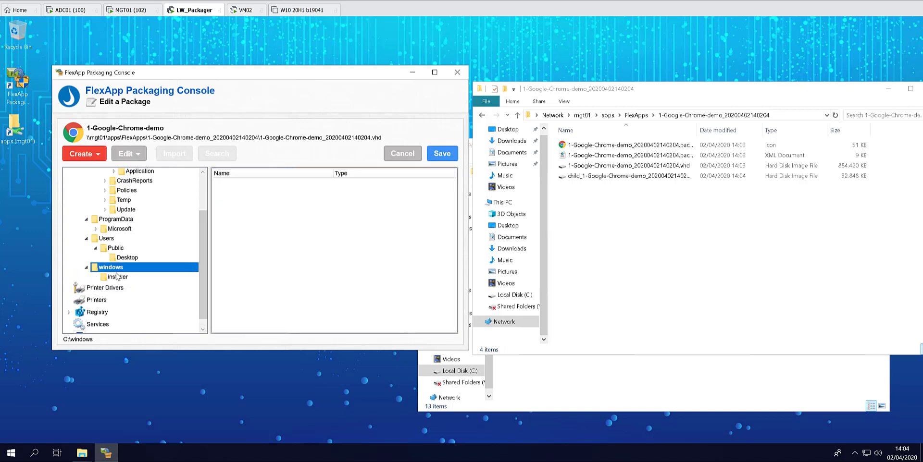
Expand the package's captured registry hives and inspect the hkcu\Software\Google key.
scroll(144, 301, "down", 1)
left_click(70, 301)
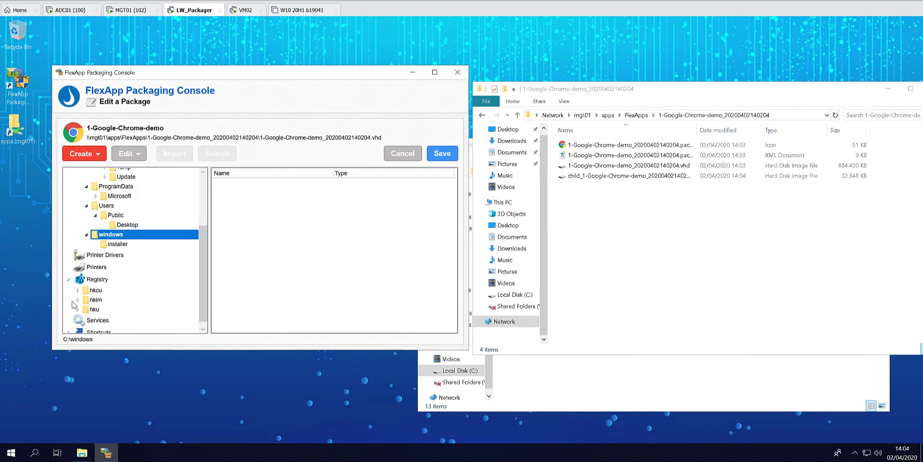
scroll(93, 290, "down", 1)
double_click(94, 305)
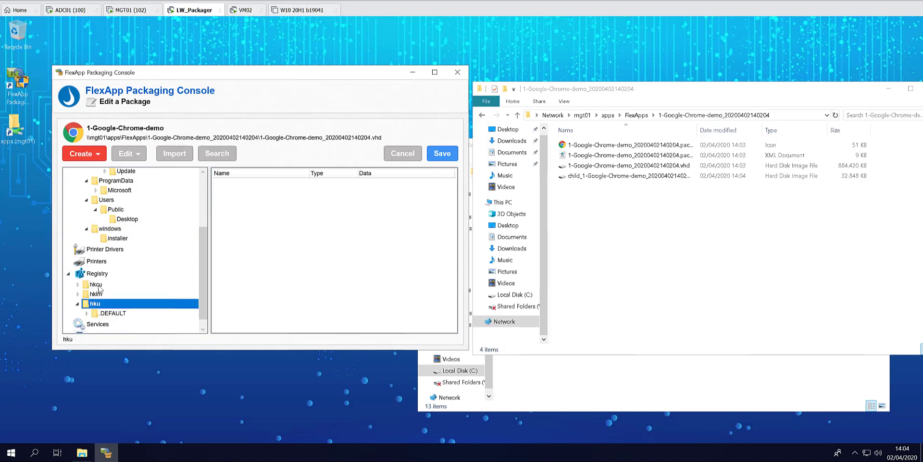
double_click(98, 286)
double_click(102, 305)
double_click(115, 295)
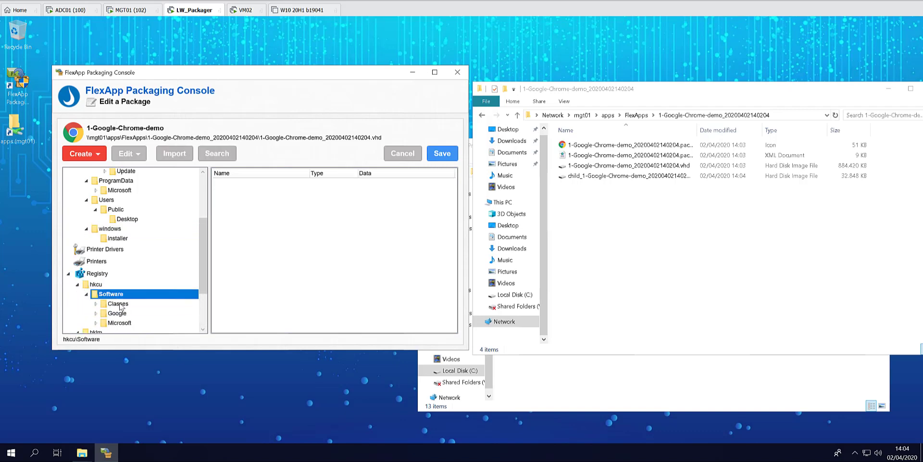
double_click(120, 314)
Inspect the captured registry keys under hklm\Software, including the WOW6432Node branch.
scroll(133, 312, "down", 3)
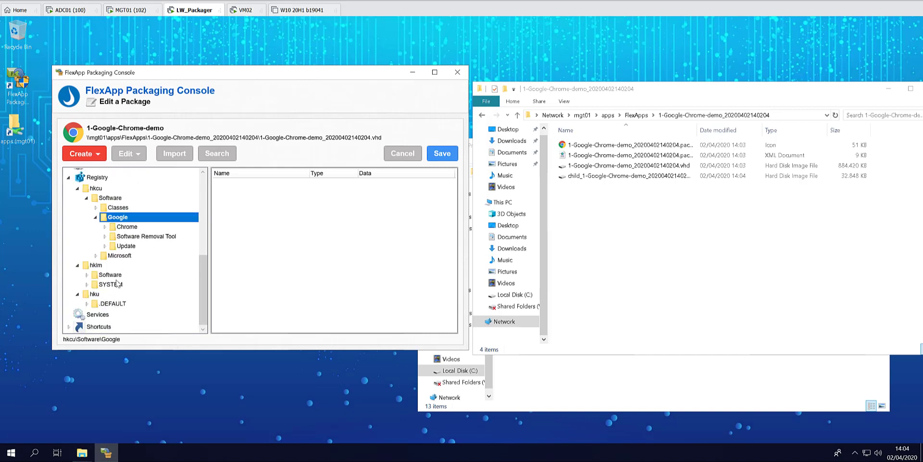
double_click(111, 275)
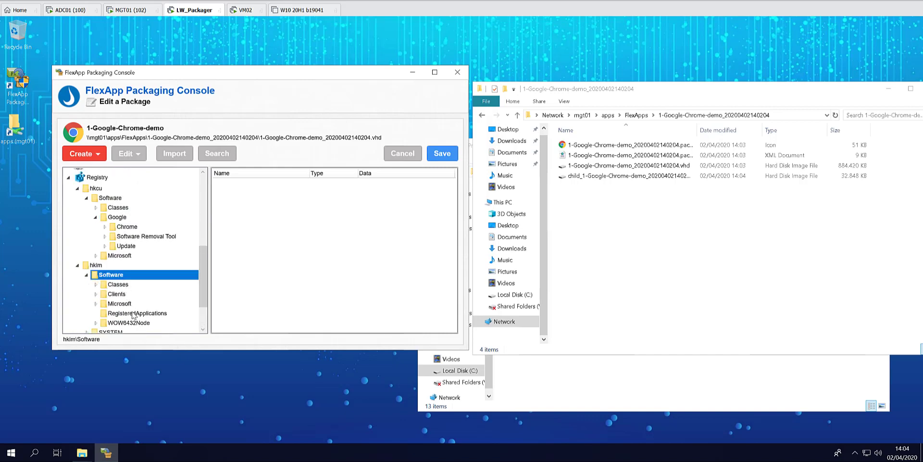
double_click(132, 323)
scroll(137, 301, "down", 3)
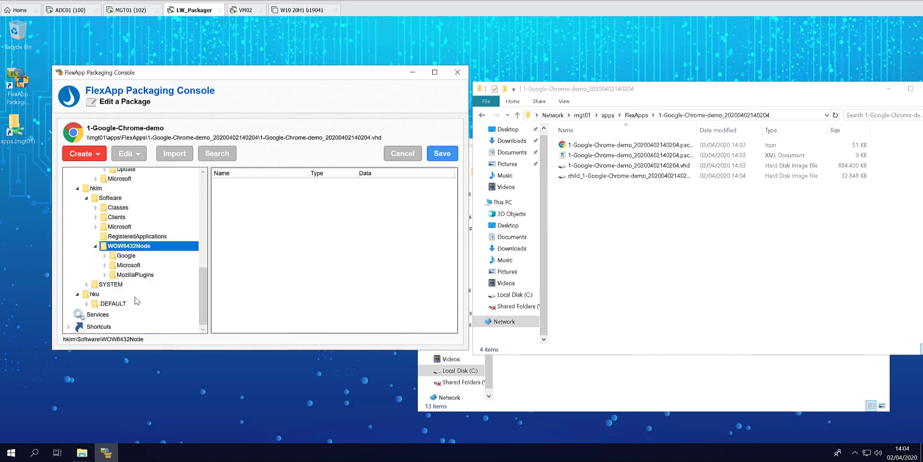
Inspect the captured Chrome and Update registry keys under hklm\Software\WOW6432Node\Google.
double_click(126, 256)
double_click(137, 266)
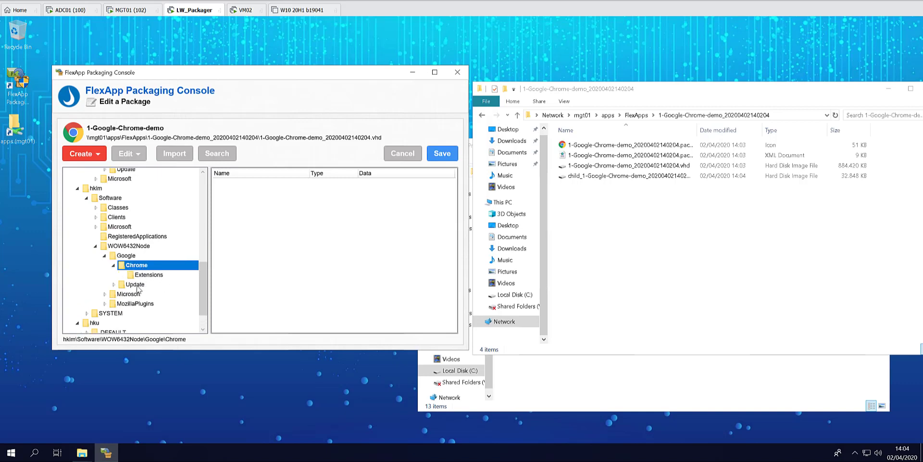
double_click(135, 285)
scroll(137, 295, "down", 3)
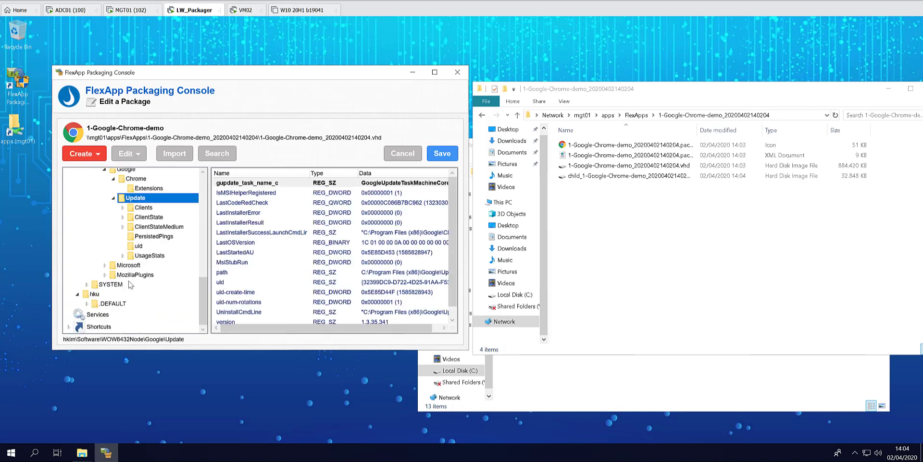
View the package's captured services, printer drivers and printers.
left_click(96, 315)
left_click_drag(205, 284, 196, 205)
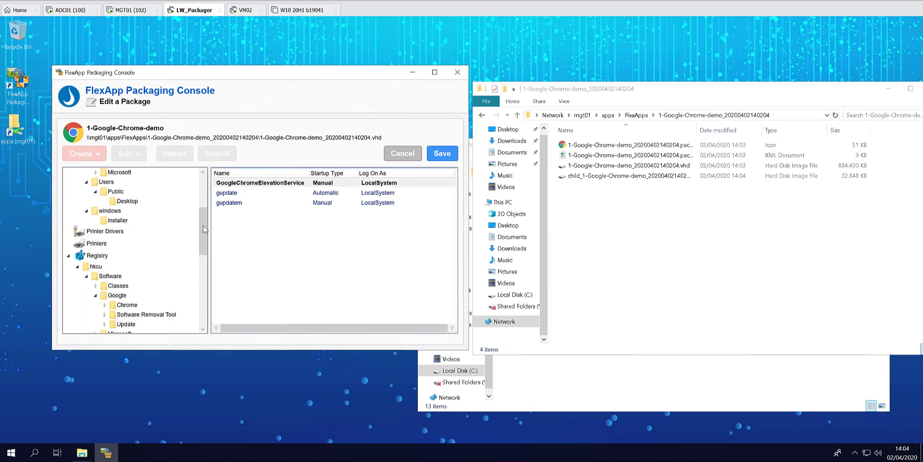
left_click(106, 234)
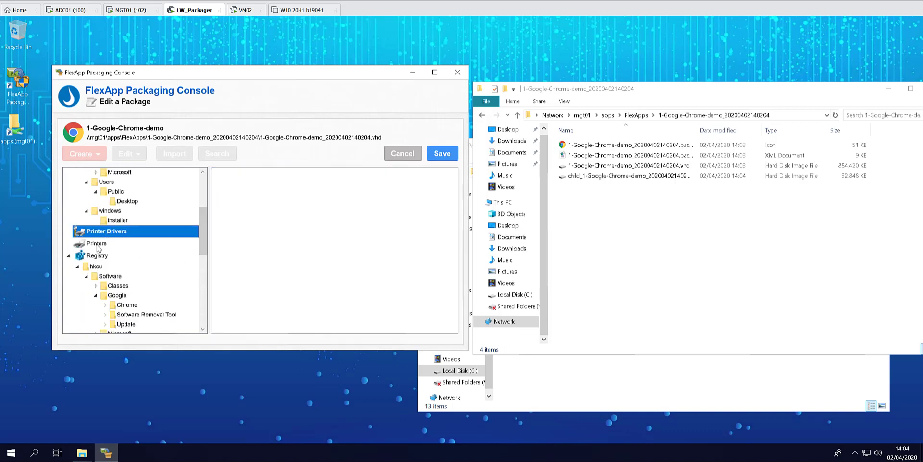
left_click(97, 245)
left_click(102, 232)
View the package's captured shortcuts under All Users Desktop and All Users Start Menu, including Programs and Startup.
left_click_drag(202, 243, 201, 317)
left_click(93, 328)
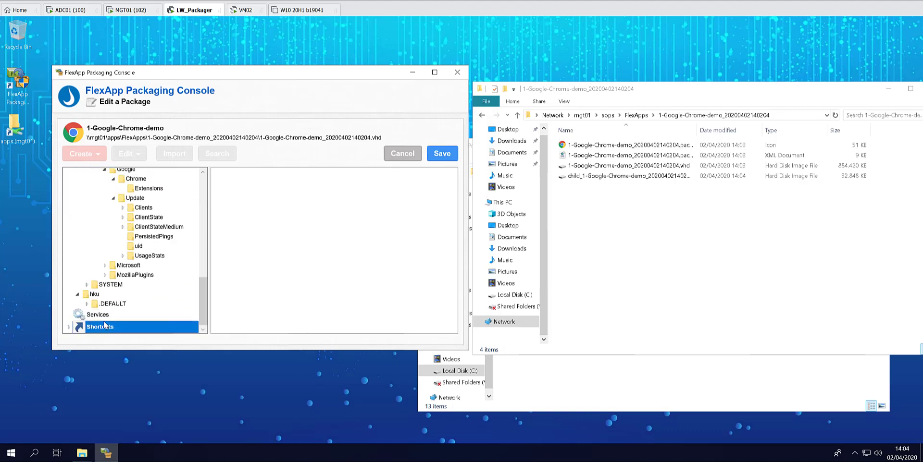
left_click(202, 329)
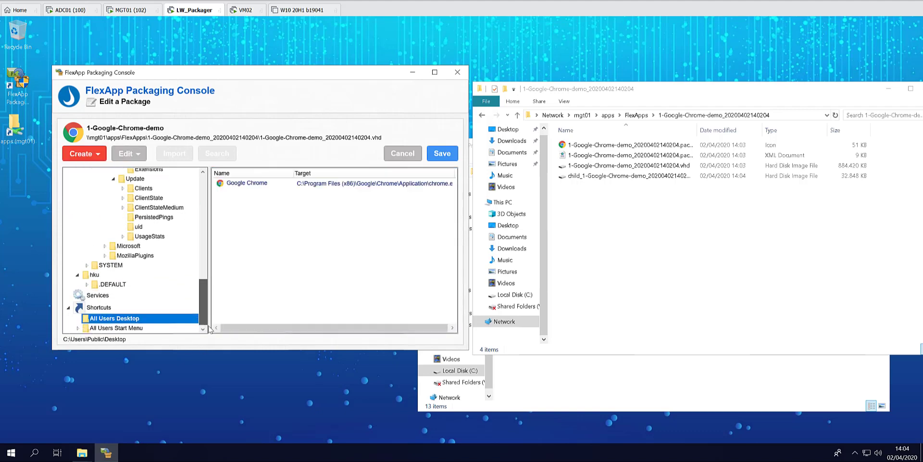
left_click(130, 330)
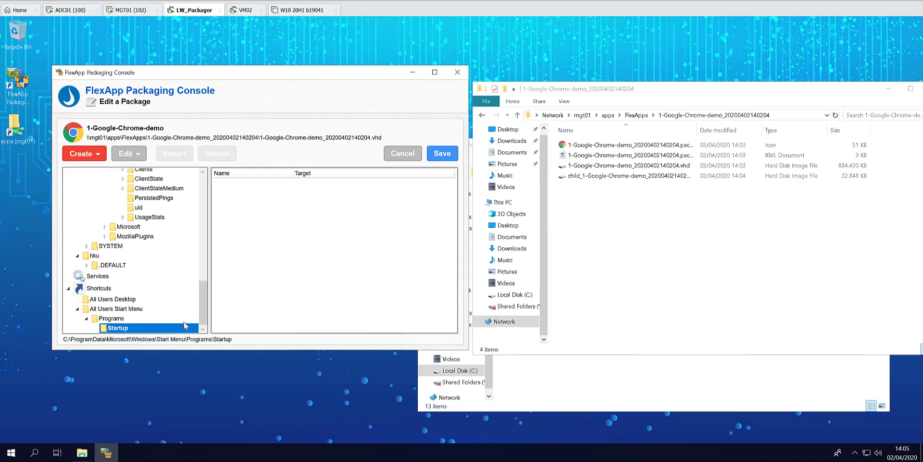
double_click(186, 328)
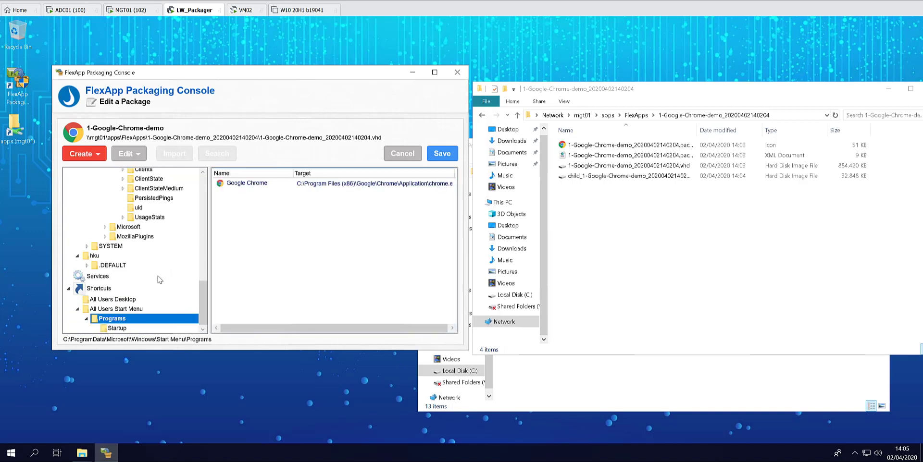
Edit the Google Chrome shortcut in All Users Desktop, changing its name to G-Chrome, and check its target path.
left_click(134, 303)
left_click(256, 186)
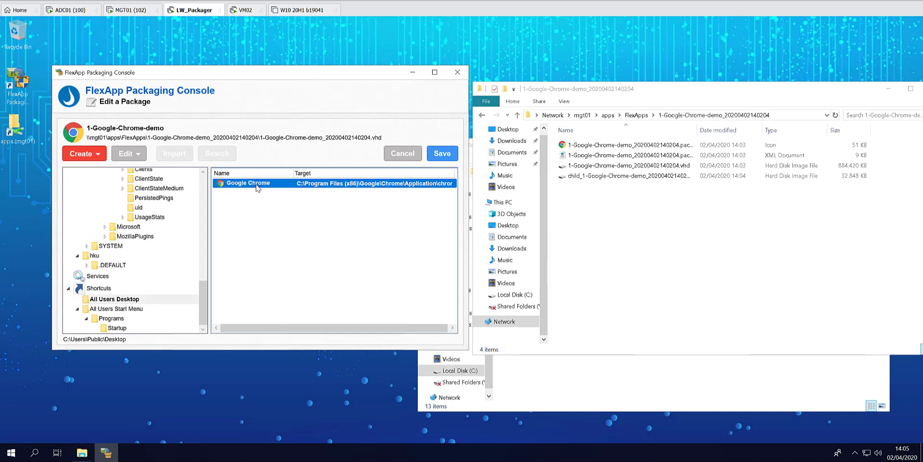
right_click(256, 187)
left_click(286, 217)
double_click(217, 179)
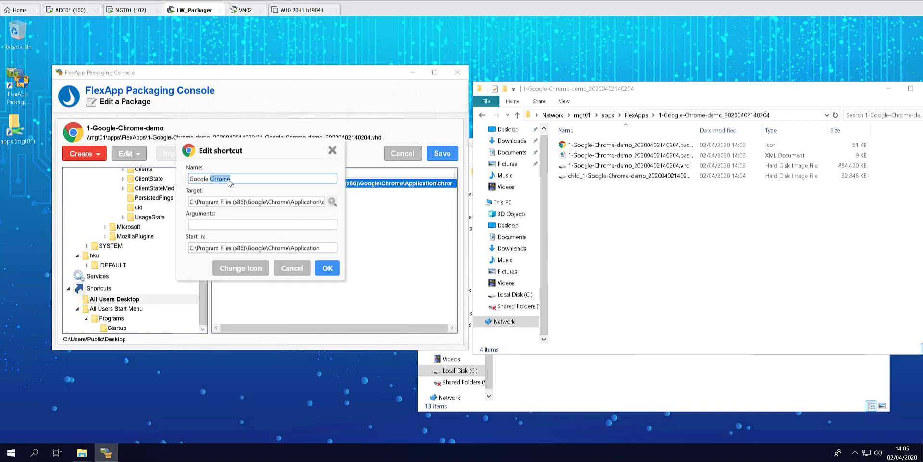
left_click(208, 178)
key("BackSpace")
key("BackSpace")
key("BackSpace")
key("BackSpace")
key("BackSpace")
key("BackSpace")
key("BackSpace")
type("G-")
left_click_drag(269, 202, 317, 210)
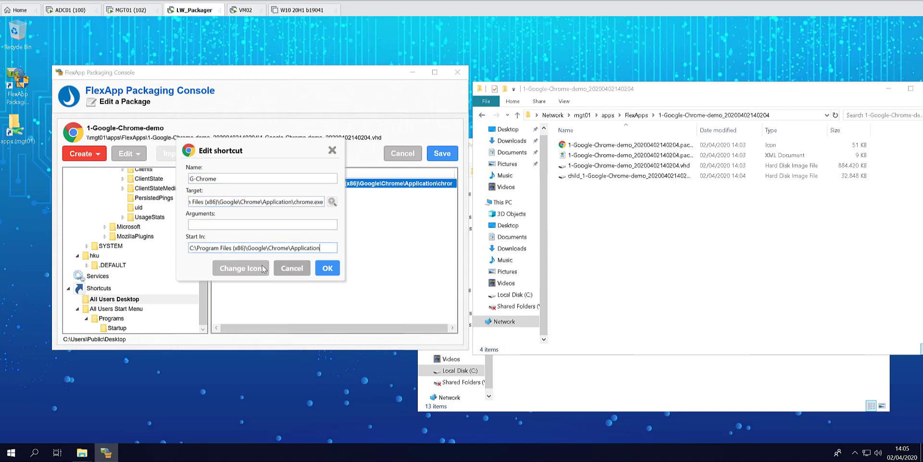
Choose the standard Chrome icon for the desktop shortcut and accept the shortcut changes.
left_click(243, 268)
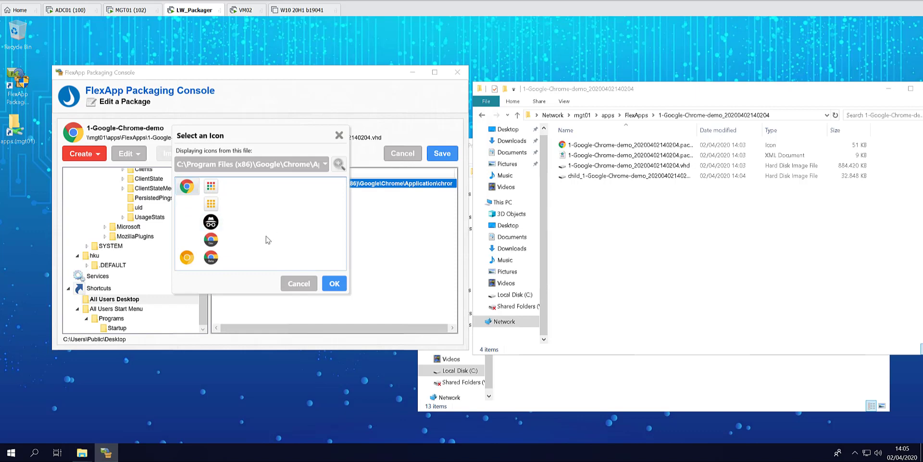
double_click(187, 186)
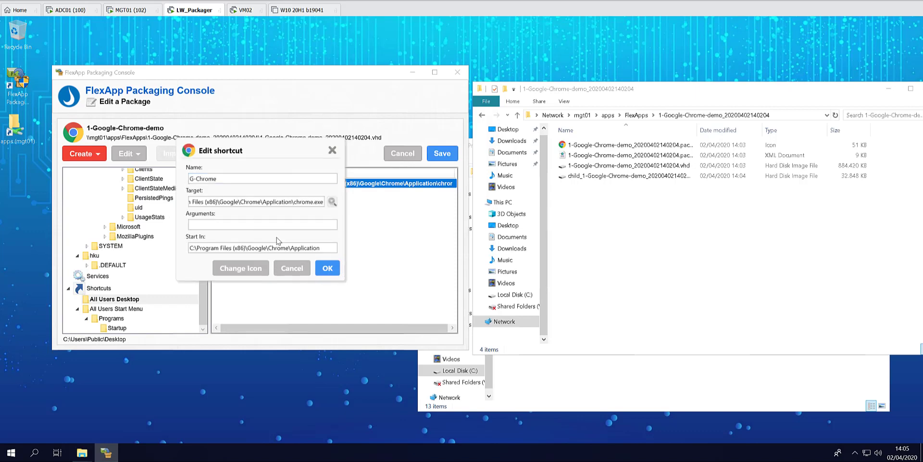
left_click(328, 271)
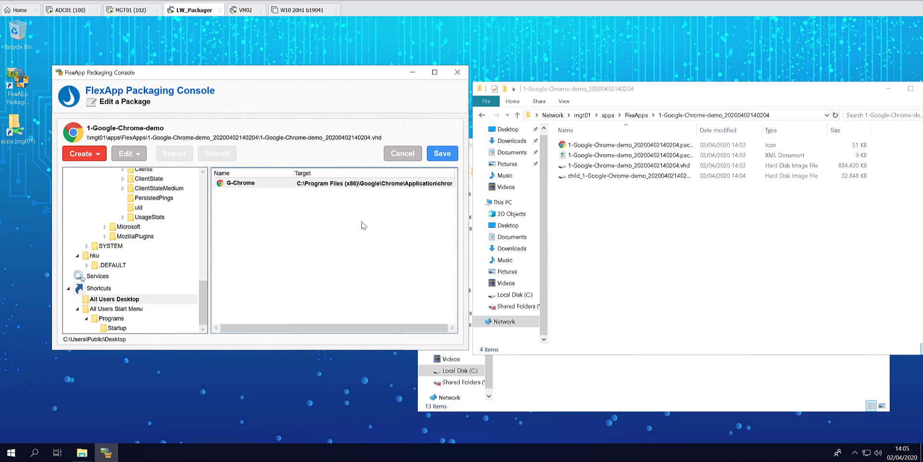
Save the edited package, return to the package inventory, and go up to the FlexApps folder in File Explorer.
left_click(442, 160)
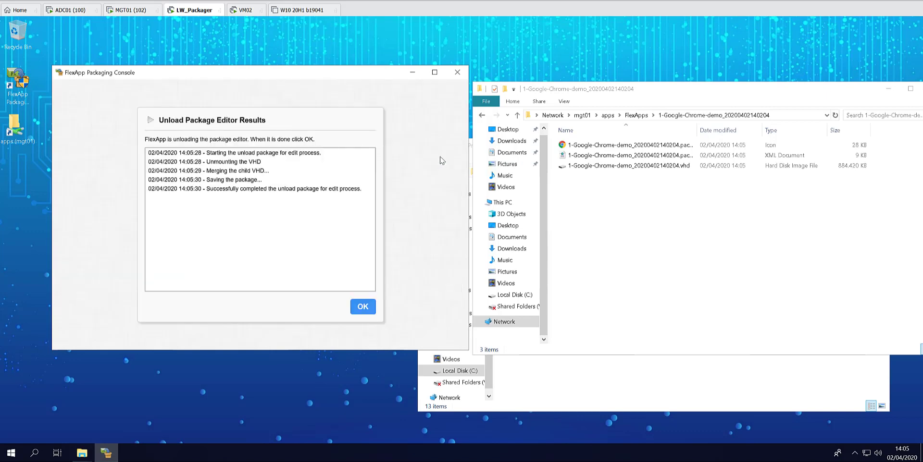
left_click(363, 307)
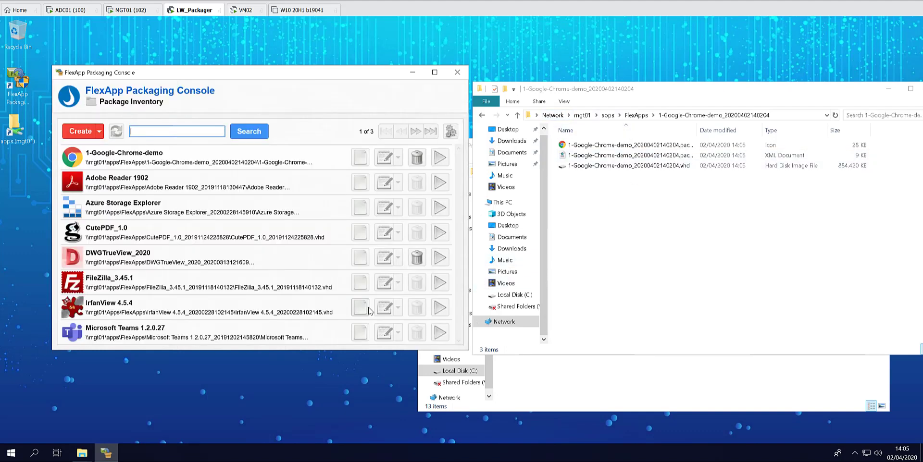
left_click(398, 158)
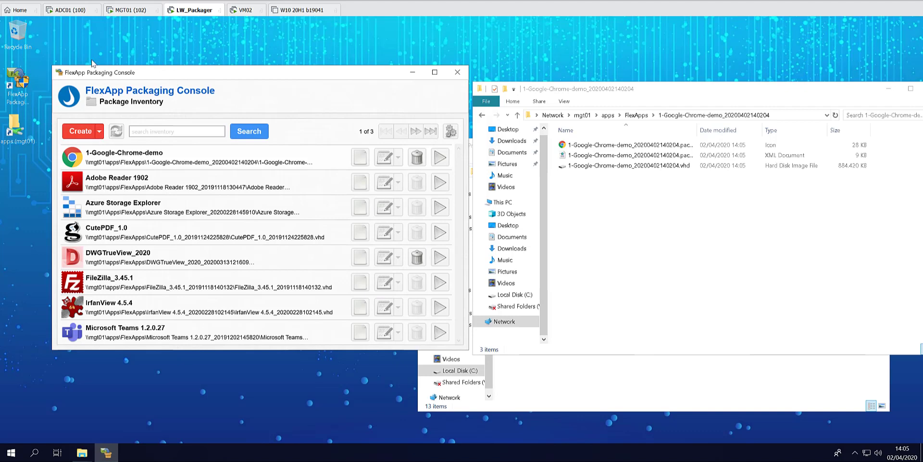
left_click(636, 115)
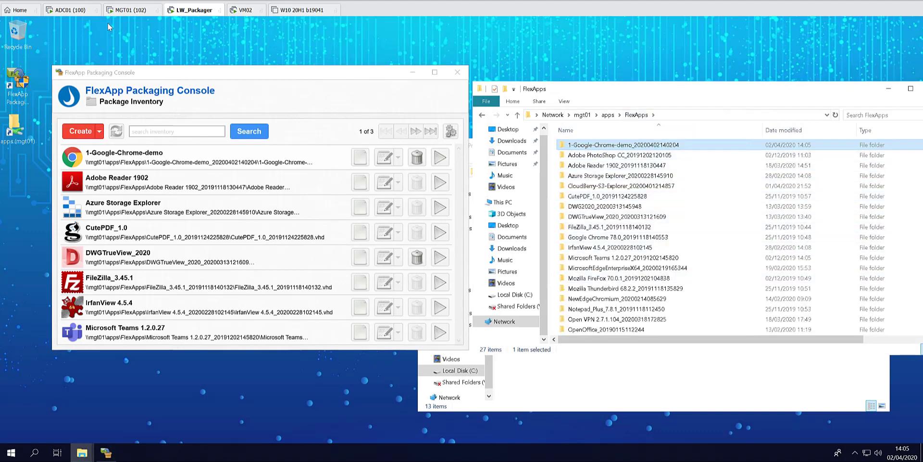
Switch to ProfileUnity on the MGT01 machine and sort the FlexApp DIA inventory by creation date, newest first.
left_click(135, 11)
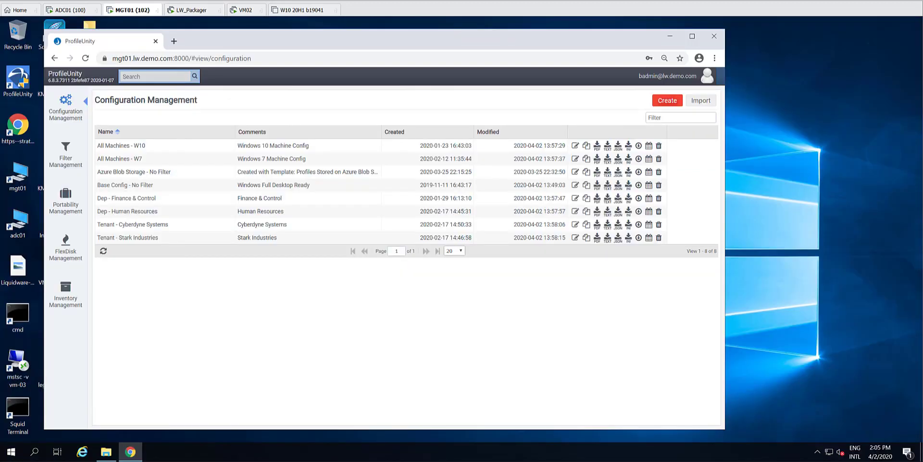
left_click(63, 297)
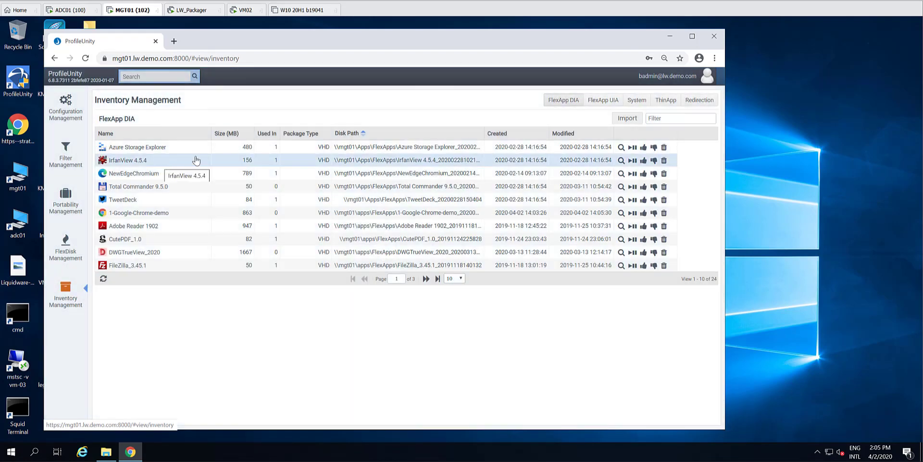
left_click(502, 134)
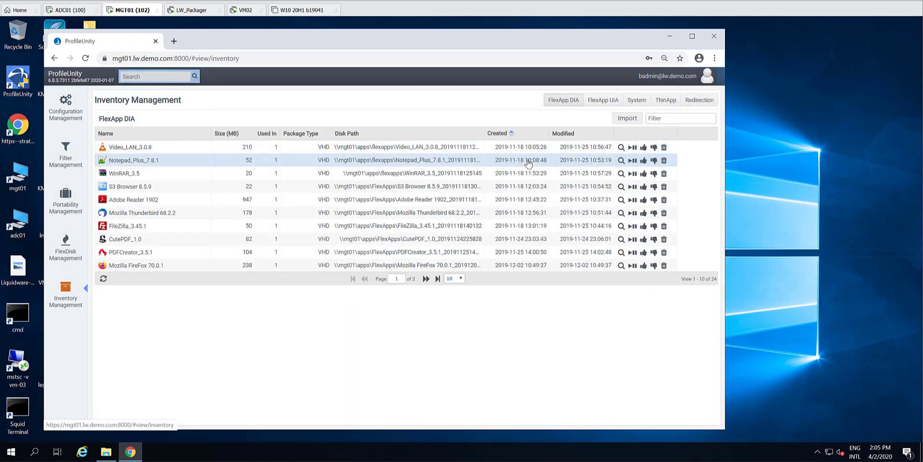
left_click(500, 134)
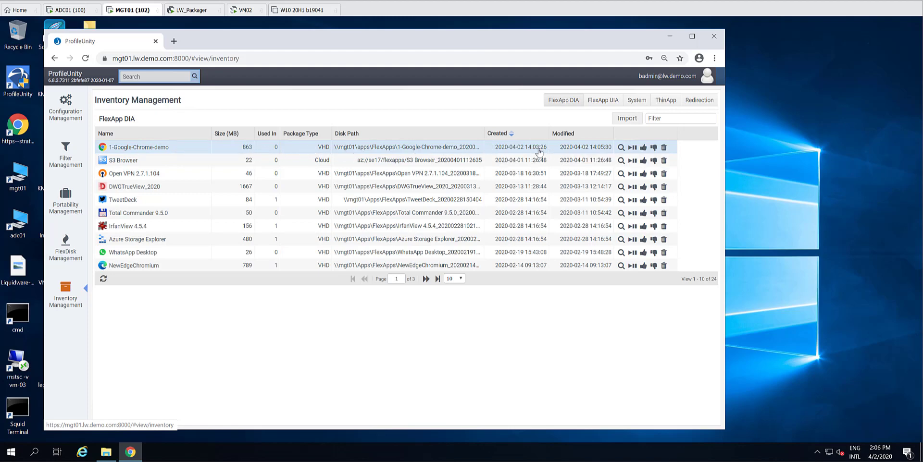
Add an unfiltered FlexApp DIA rule with the 1-Google-Chrome-demo package to the Base Config - No Filter configuration.
left_click(58, 110)
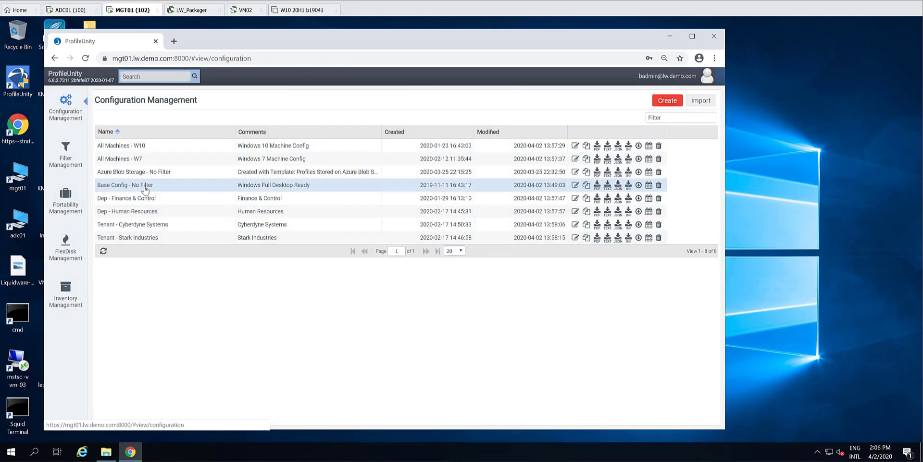
double_click(144, 188)
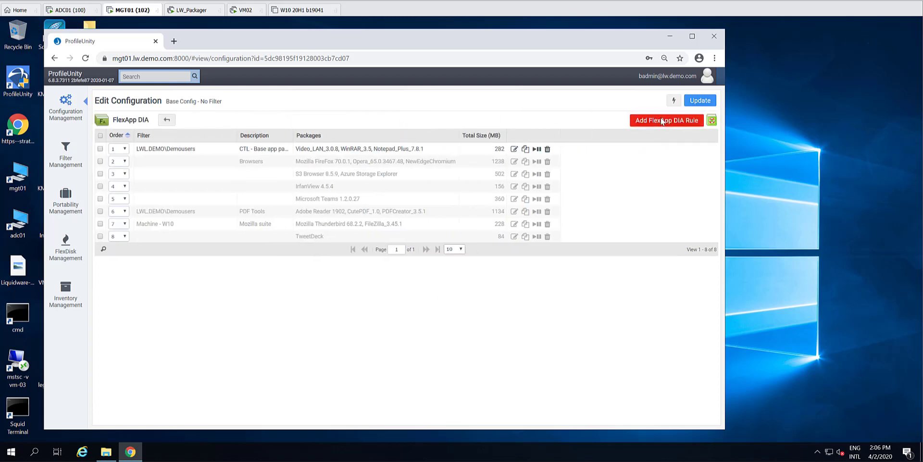
left_click(662, 121)
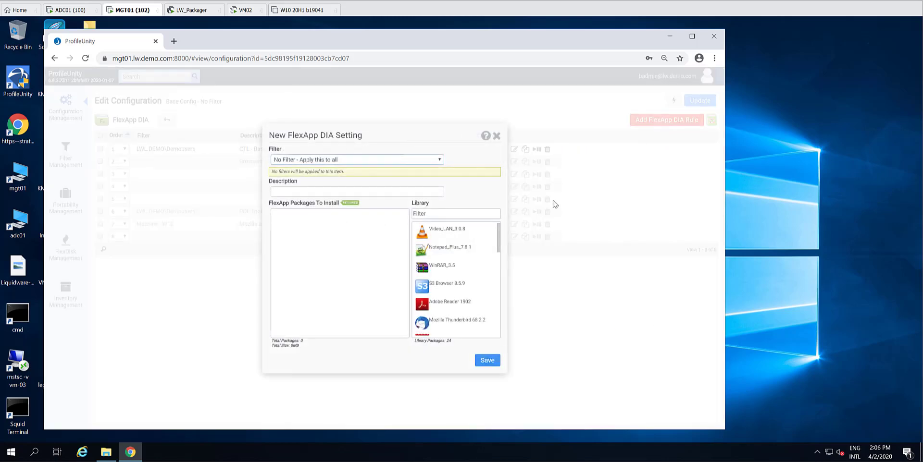
left_click(438, 214)
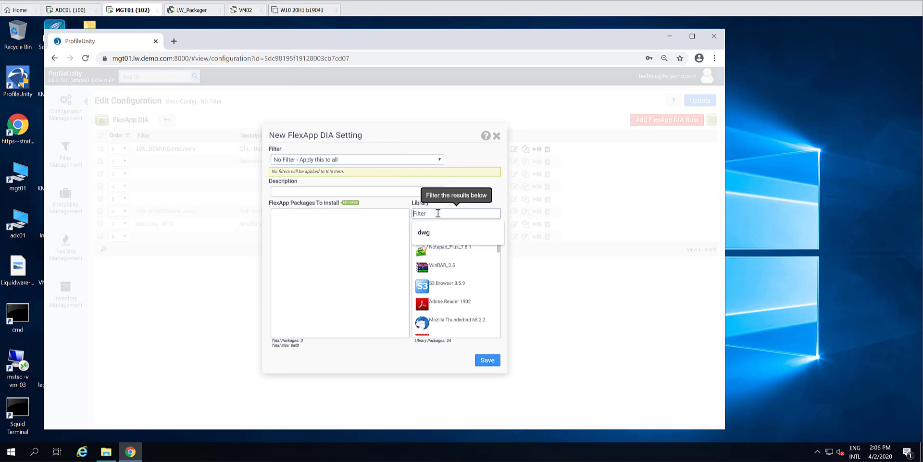
type("goog")
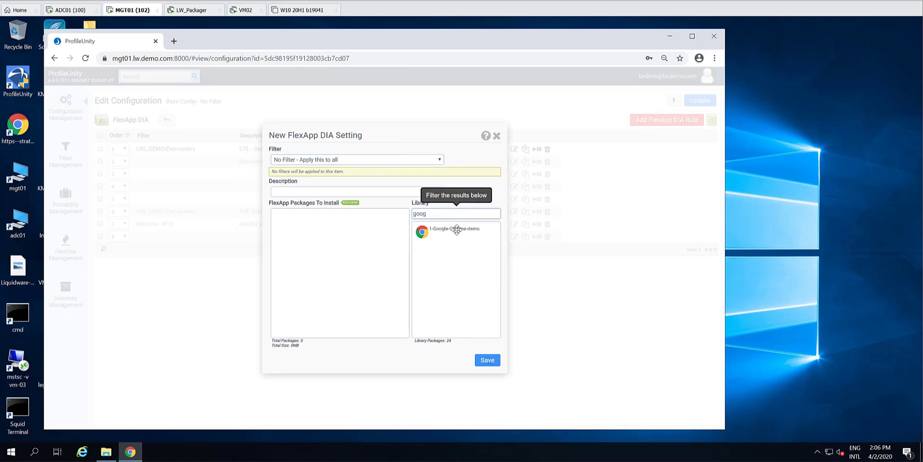
left_click_drag(457, 234, 331, 238)
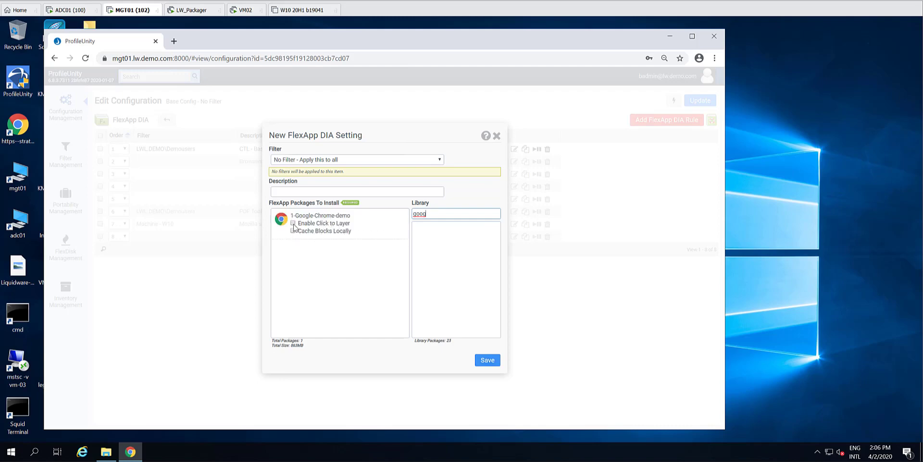
left_click(487, 361)
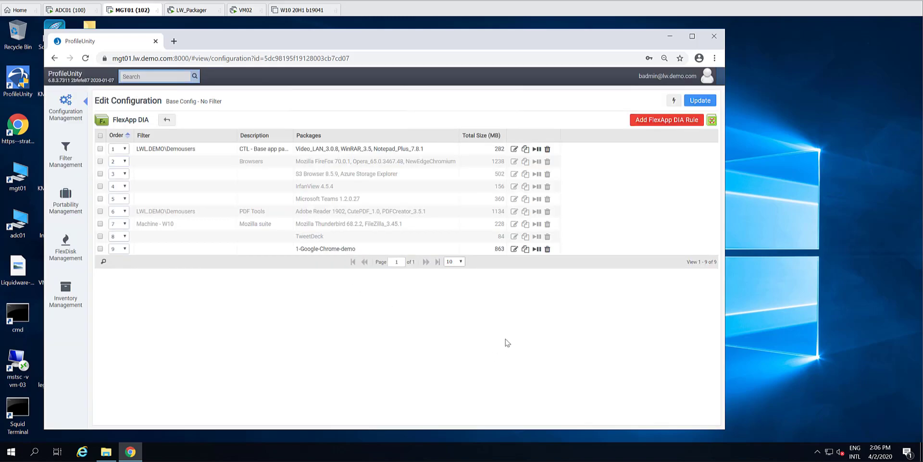
Start deploying the configuration, updating it first to save the new rule.
left_click(673, 100)
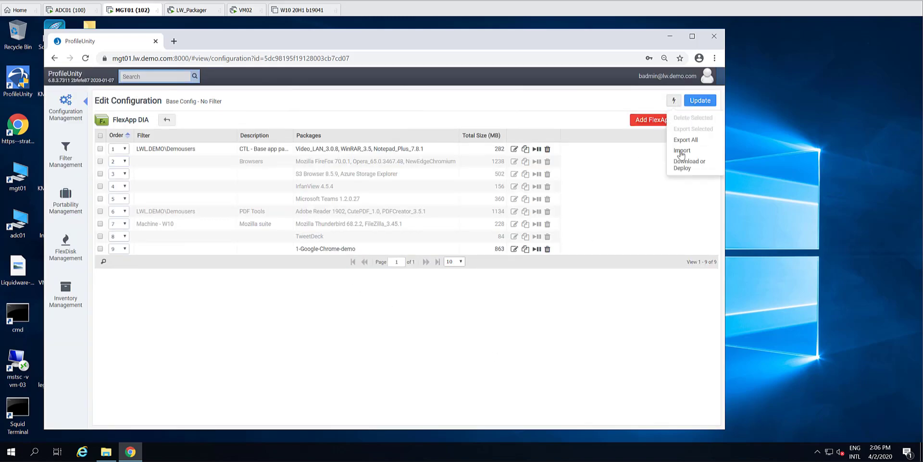
left_click(683, 170)
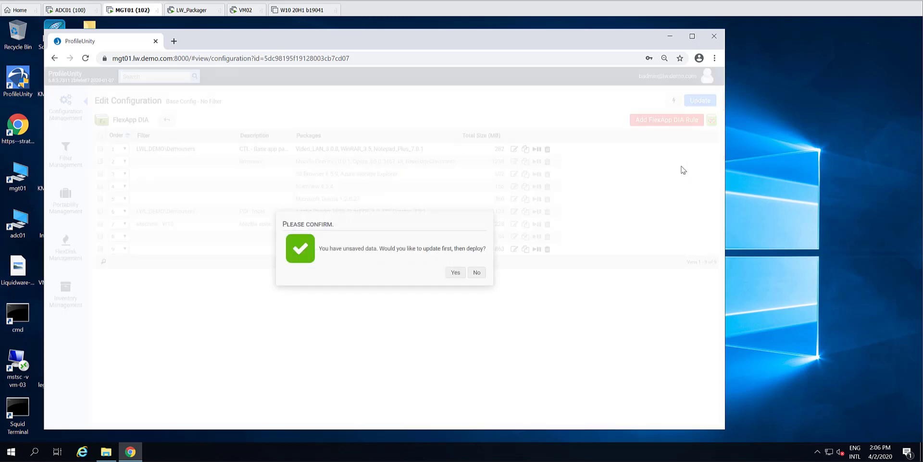
left_click(455, 273)
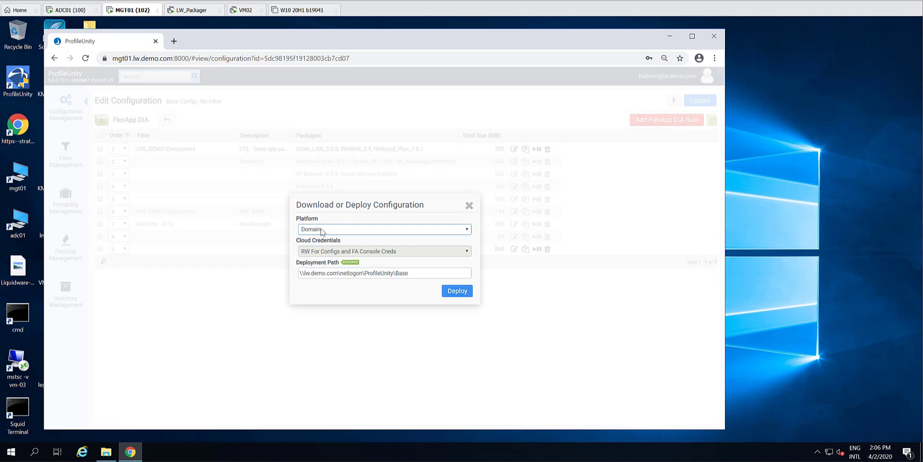
Look at the Cloud platform's deployment path format, and set the deployment platform back to Domain.
left_click(323, 231)
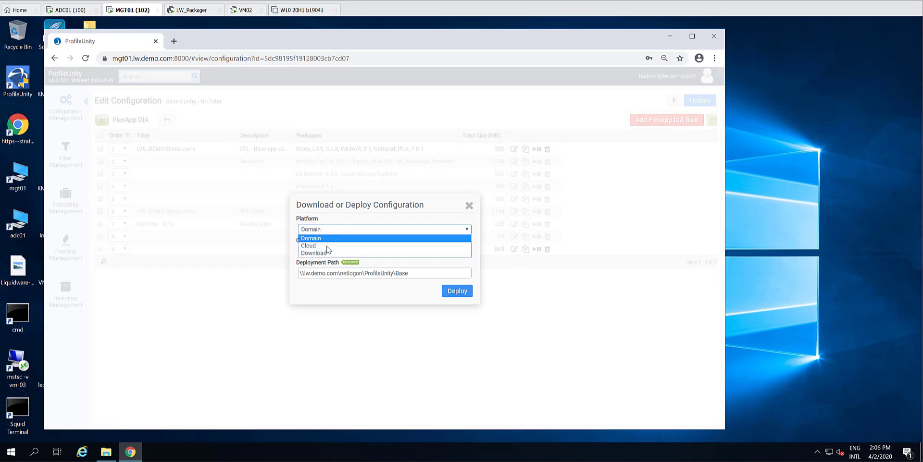
left_click(330, 246)
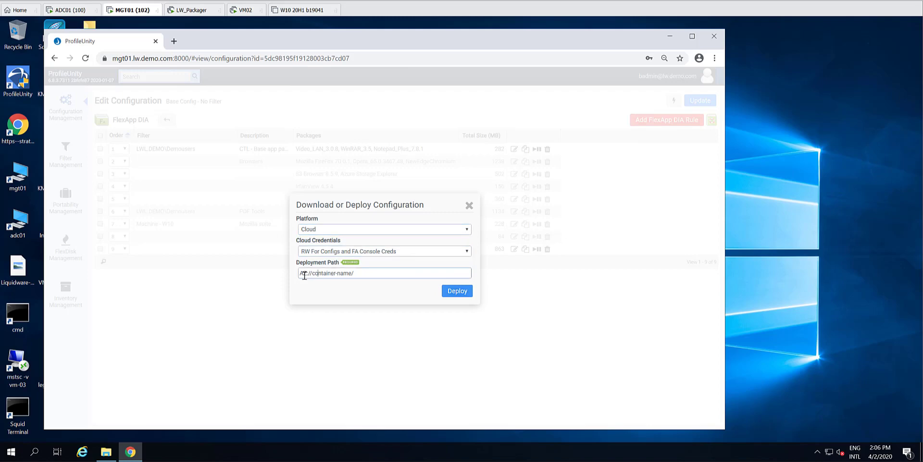
left_click_drag(304, 274, 402, 274)
left_click(346, 229)
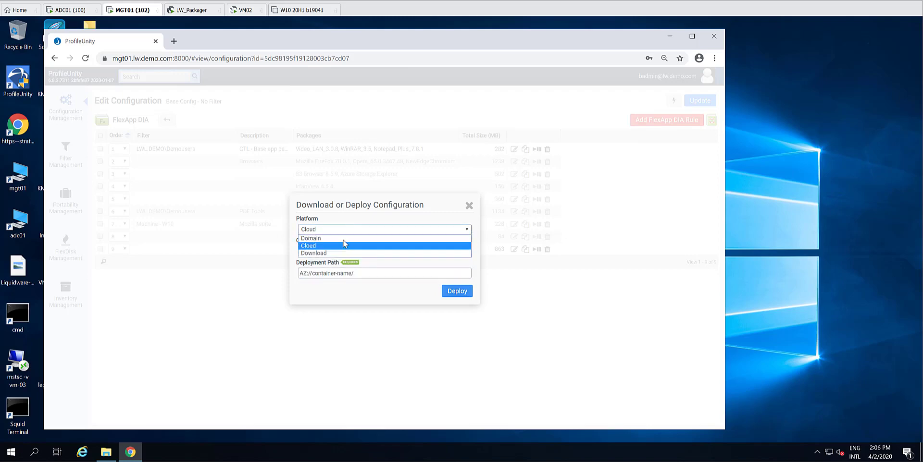
left_click(344, 239)
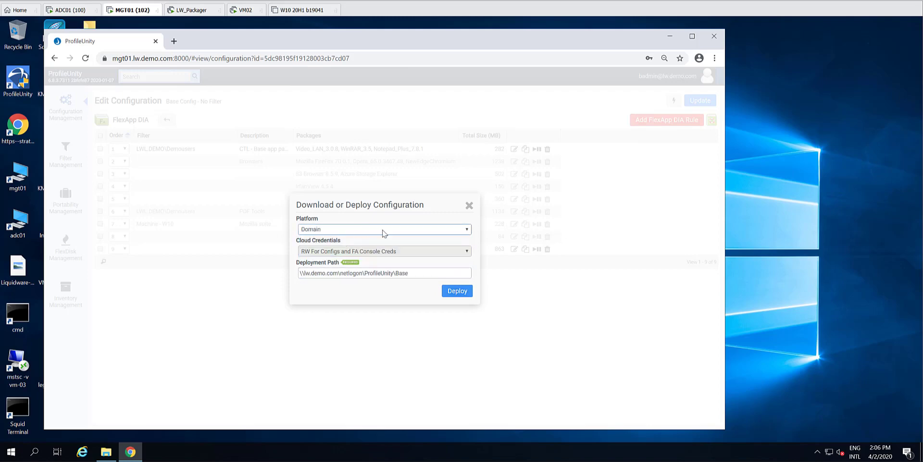
Deploy the configuration to the domain path \\lw.demo.com\netlogon\ProfileUnity\Base.
left_click_drag(405, 274, 282, 279)
left_click(428, 270)
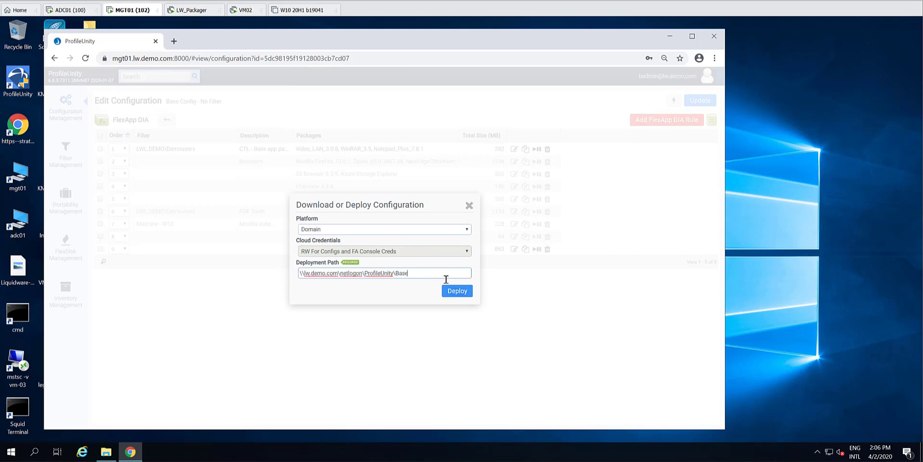
left_click(464, 293)
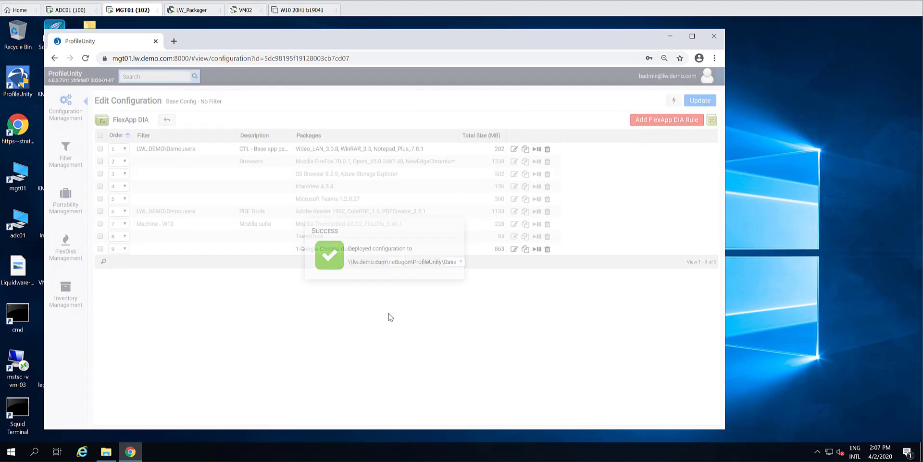
Switch to the VM02 machine and sign in to the LW domain as Demo01, entering the account password.
left_click(239, 10)
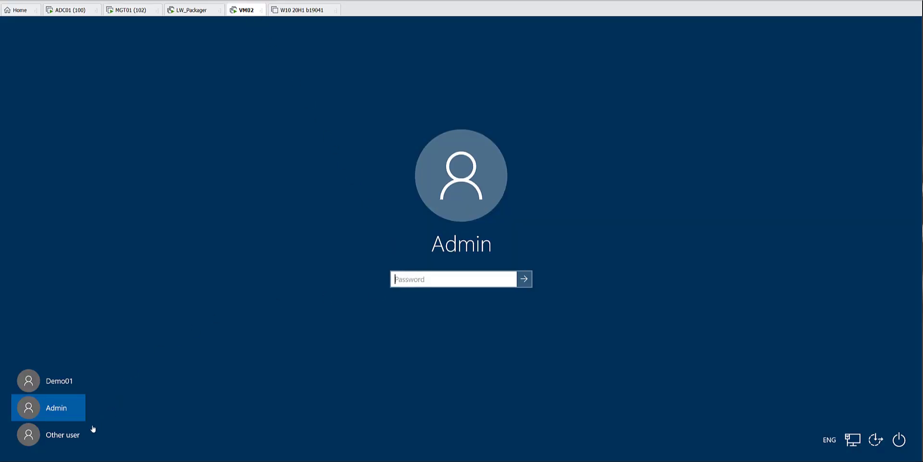
left_click(56, 440)
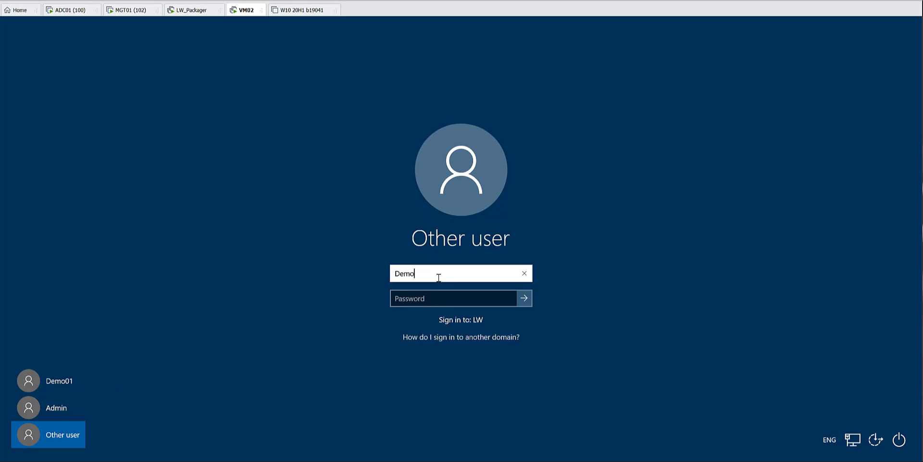
key("Tab")
type("•")
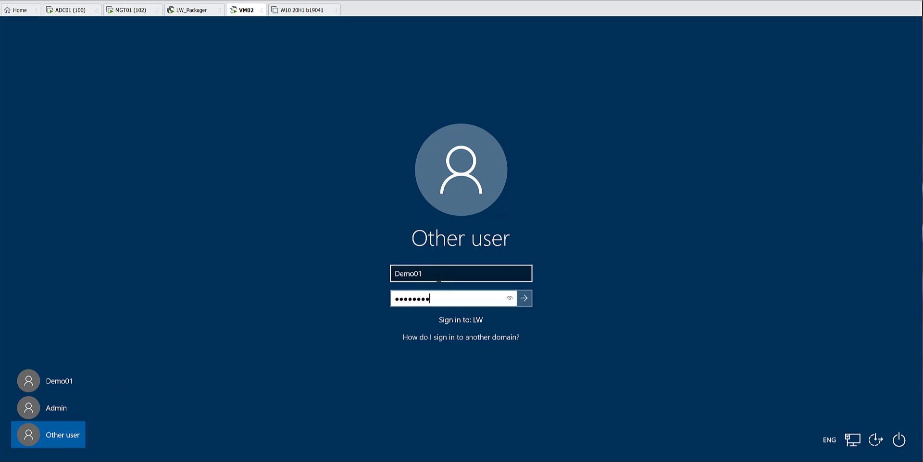
key("Return")
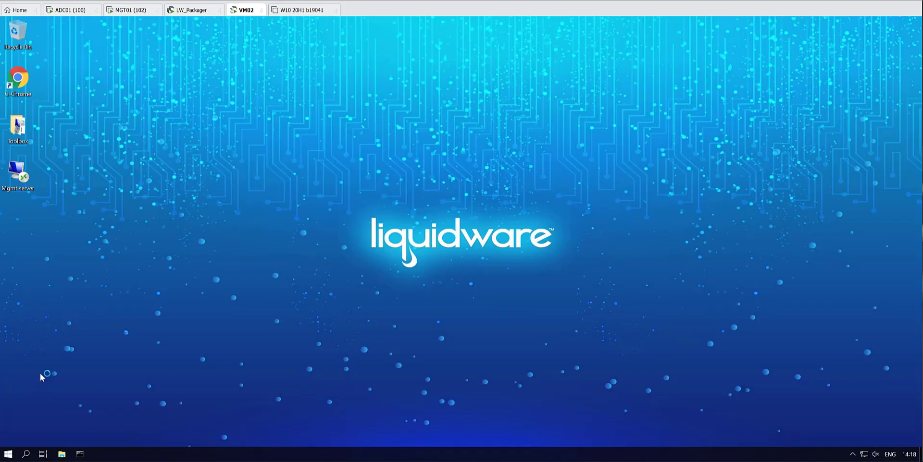
Run diskmgmt.msc from the desktop's Toolbox folder as administrator, entering the admin user name and password.
mouse_move(25, 80)
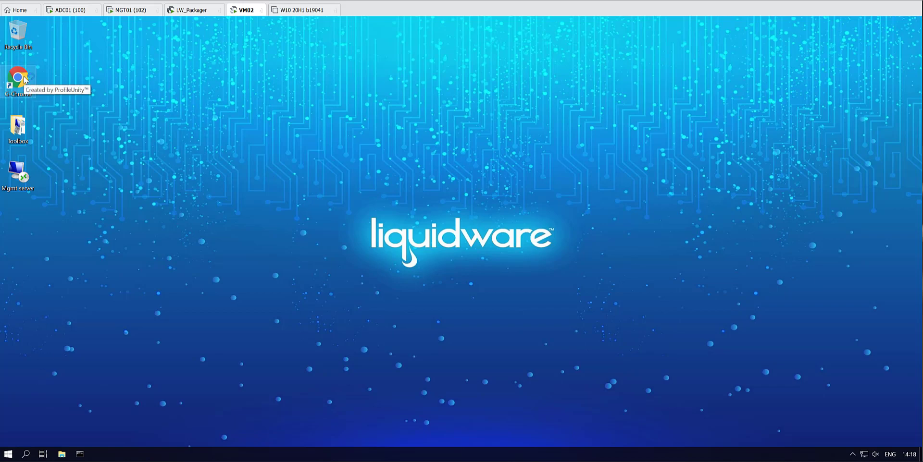
double_click(21, 128)
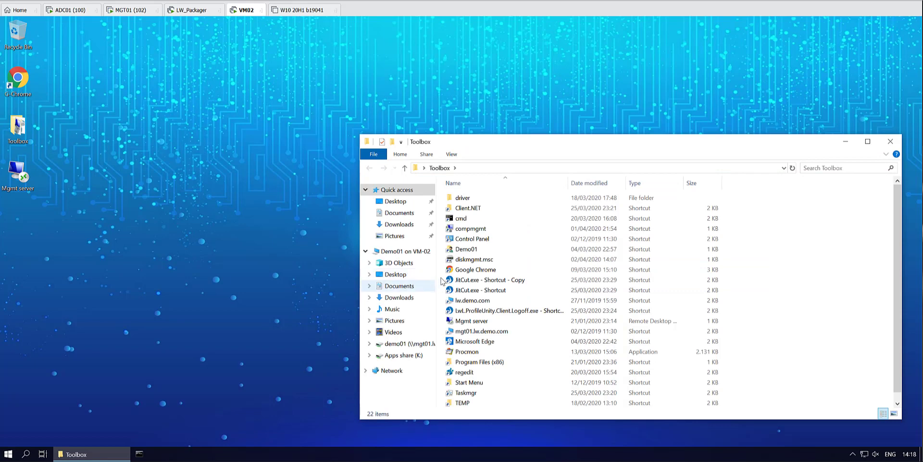
double_click(488, 260)
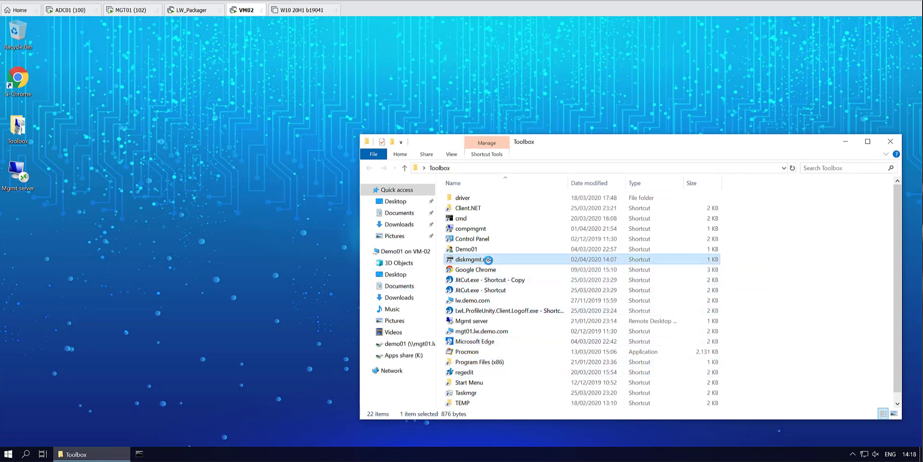
right_click(490, 260)
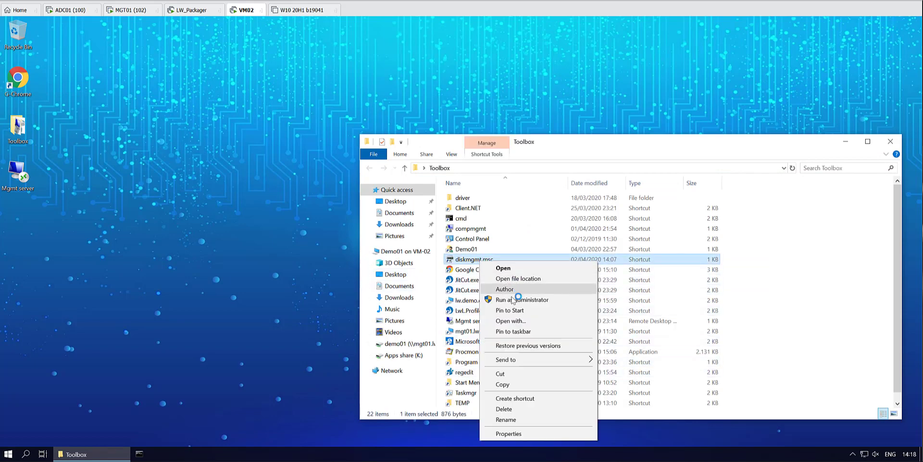
left_click(513, 301)
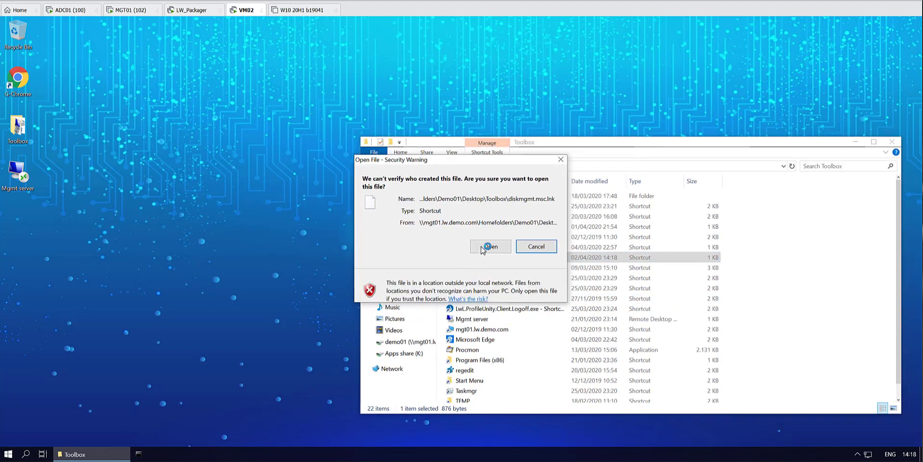
left_click(485, 247)
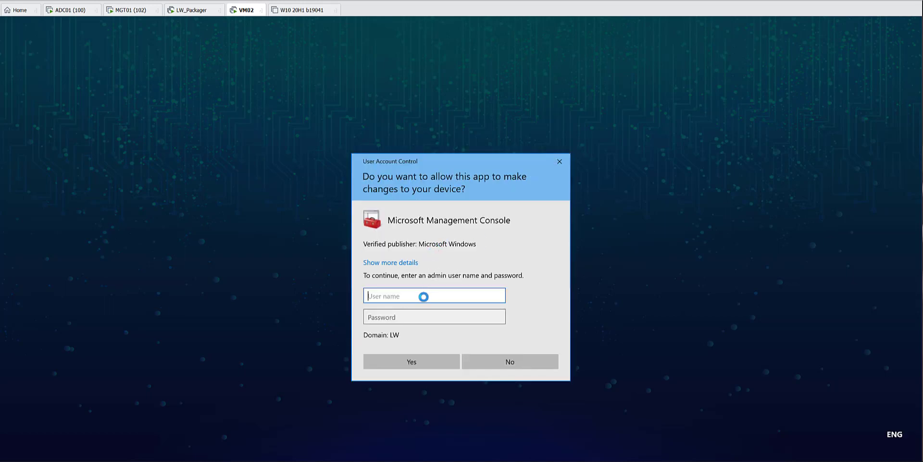
type("badmin")
key("Tab")
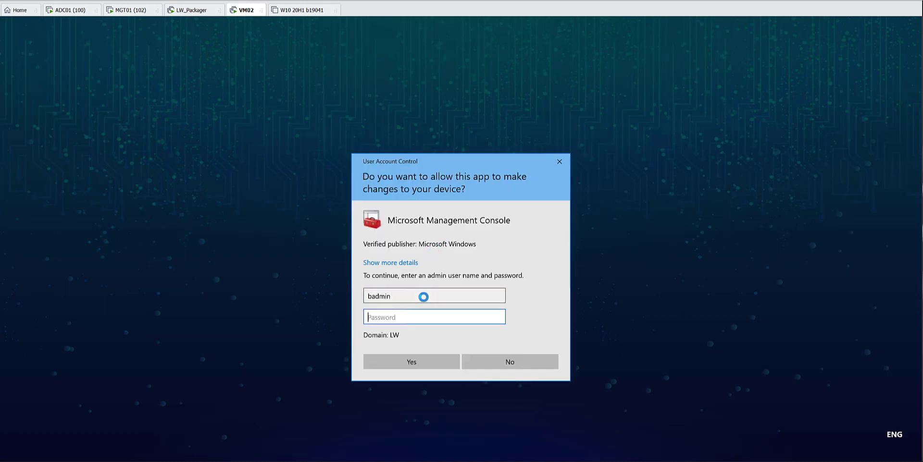
type("•••••")
key("Return")
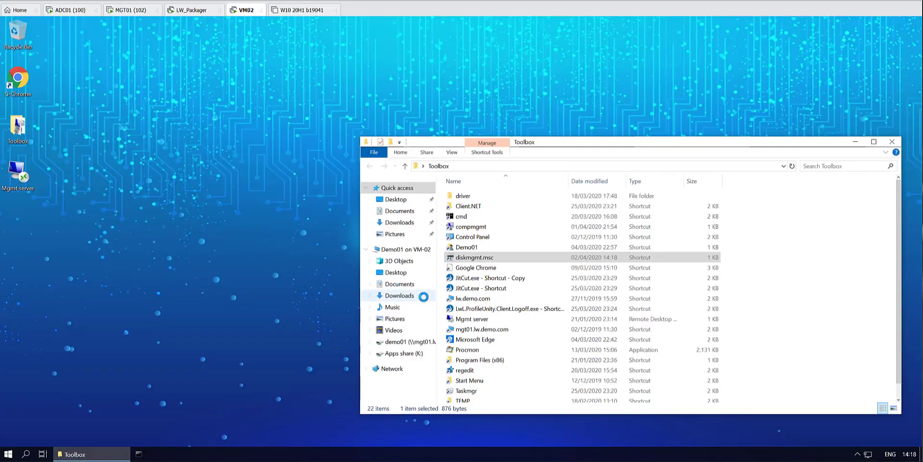
Move the Disk Management window clear of the Toolbox folder, fit the Volume column, and examine the 1-Google-Chrome-demo volume.
left_click_drag(238, 72, 693, 44)
left_click(575, 91)
double_click(600, 67)
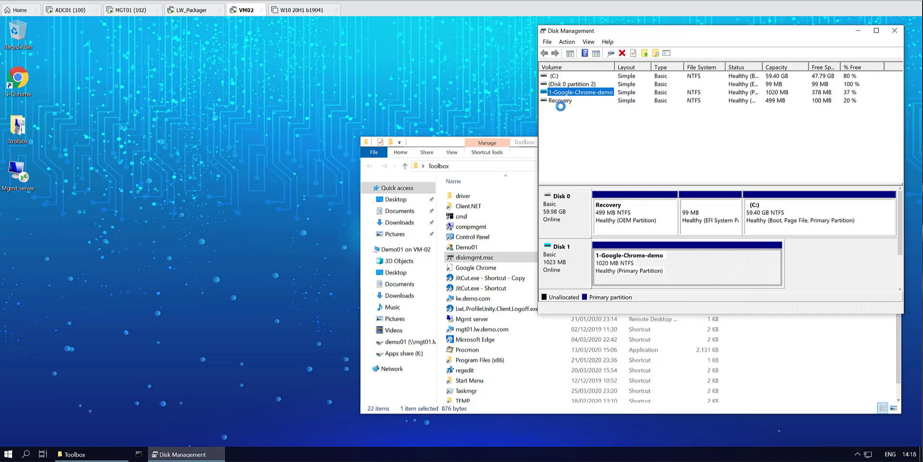
left_click(772, 93)
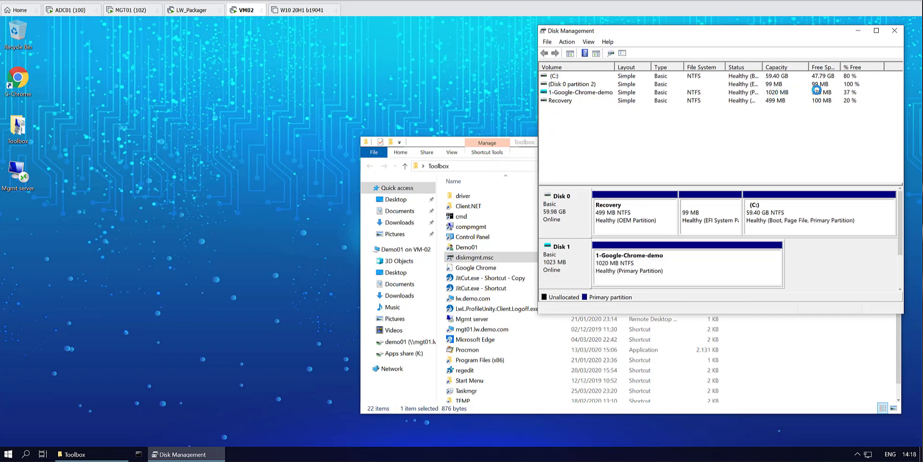
Check the target path in the G-Chrome desktop shortcut's properties and close them without changes.
left_click(439, 143)
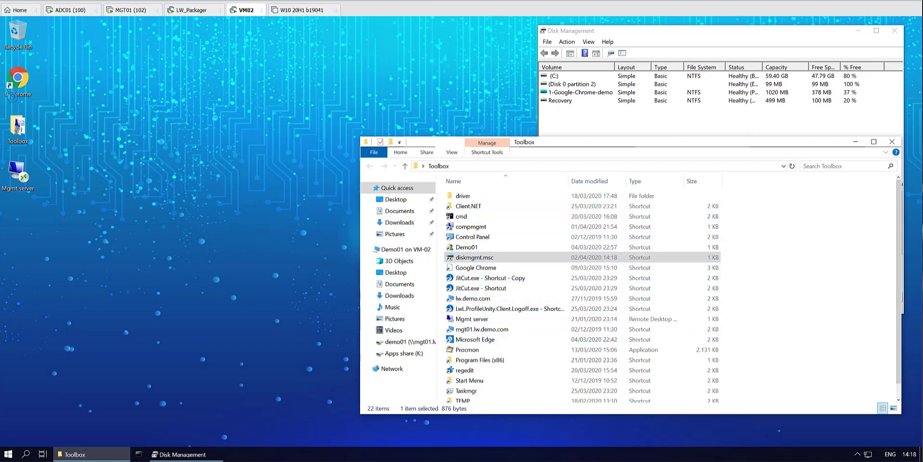
left_click(13, 96)
right_click(22, 82)
left_click(75, 247)
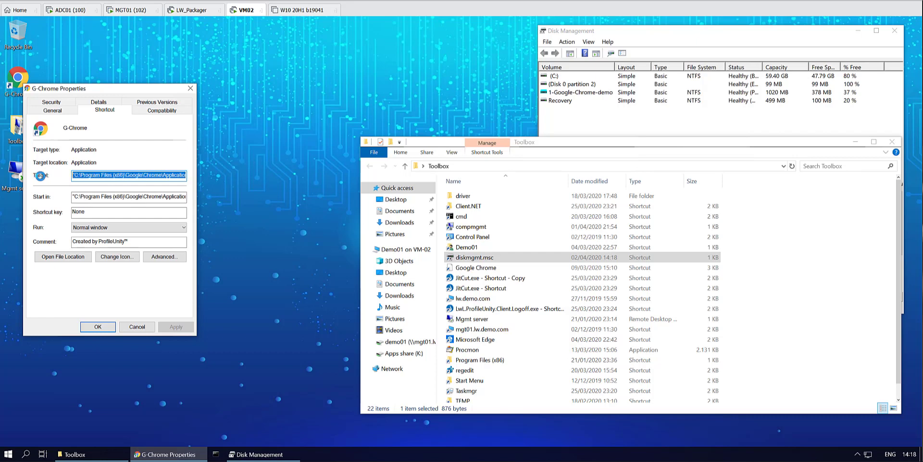
left_click_drag(184, 175, 238, 181)
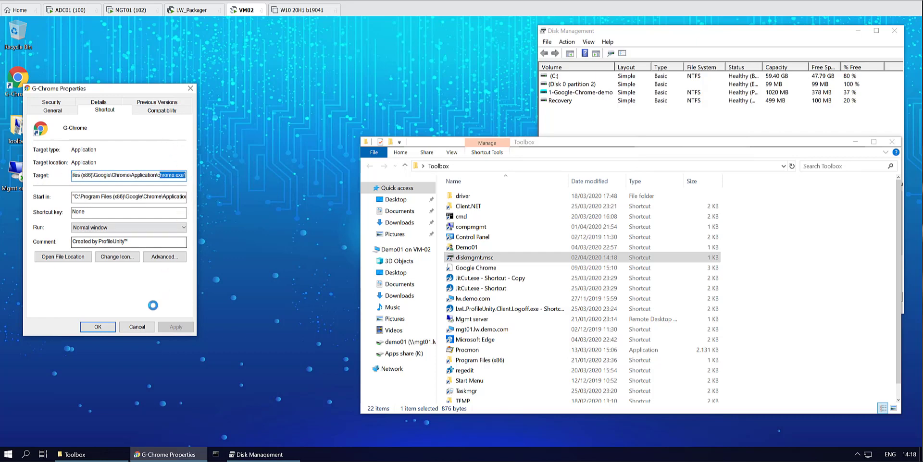
left_click(137, 327)
Browse from the Toolbox folder's Program Files (x86) shortcut to the Google\Chrome\Application folder.
left_click(476, 258)
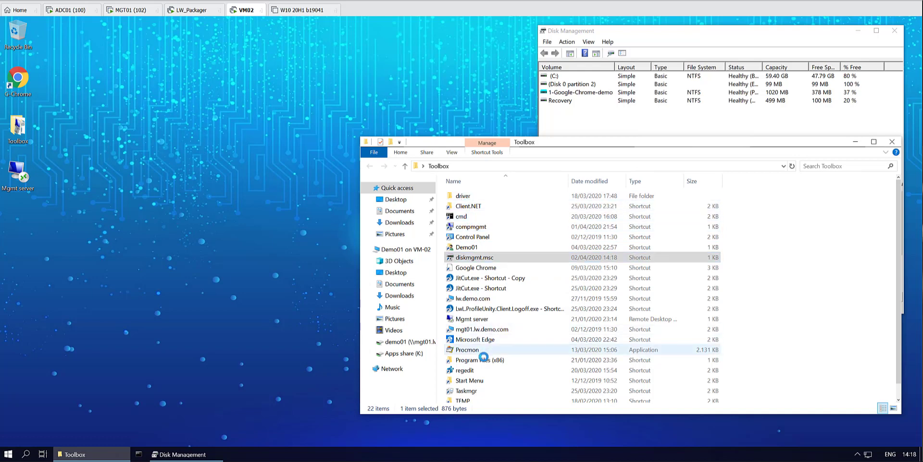
double_click(468, 359)
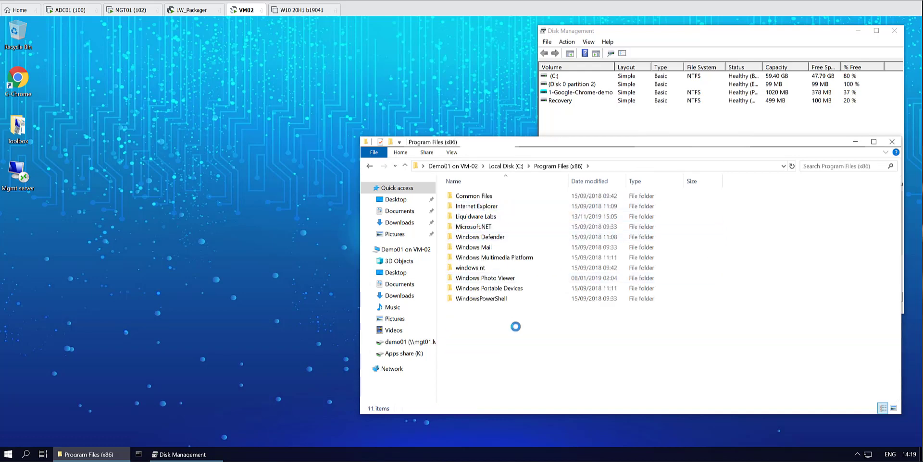
left_click(458, 206)
double_click(457, 205)
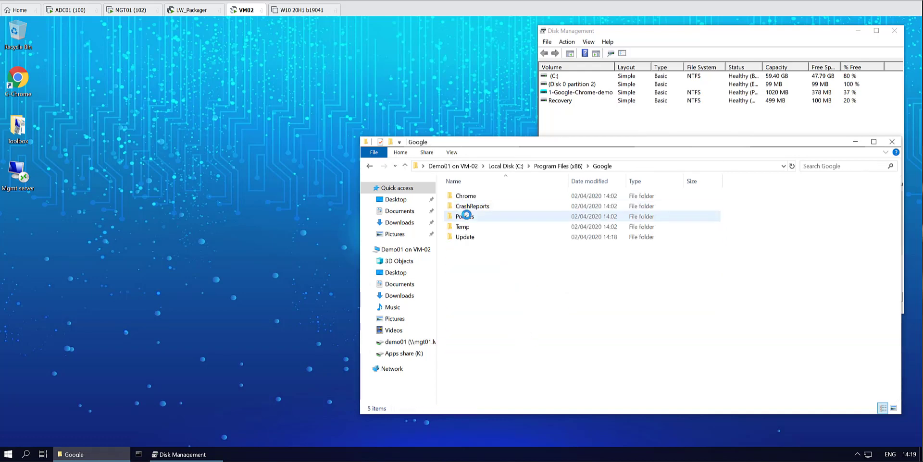
double_click(464, 196)
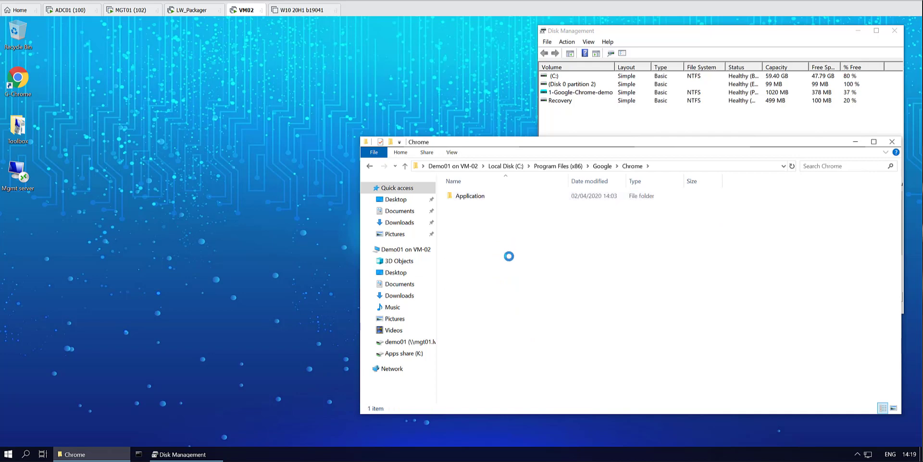
double_click(473, 195)
Launch chrome from the Application folder, move its window aside, and dismiss the default-browser notice.
double_click(474, 227)
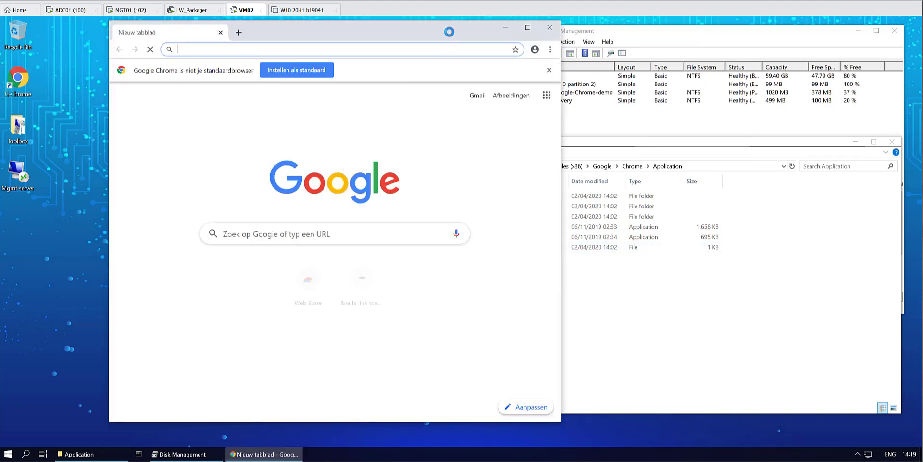
left_click_drag(451, 37, 400, 36)
left_click(496, 71)
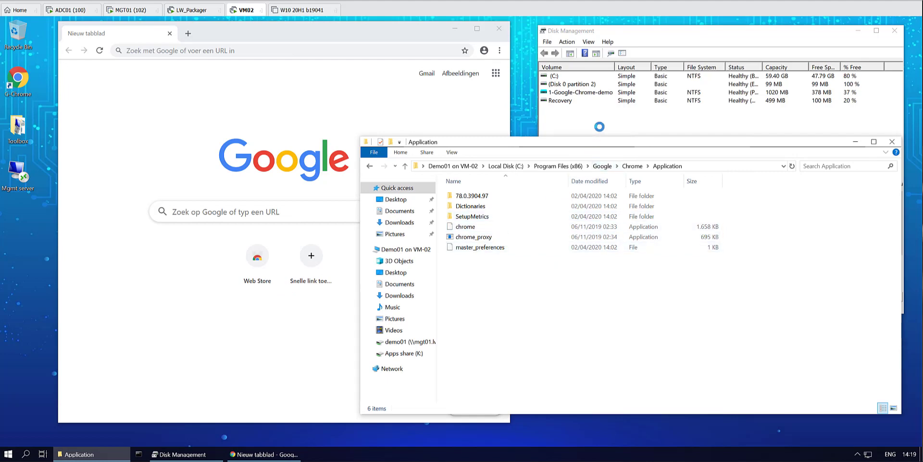
key("XF86AudioLowerVolume")
Launch Notepad++ and locate its folder in Program Files (x86).
left_click(9, 454)
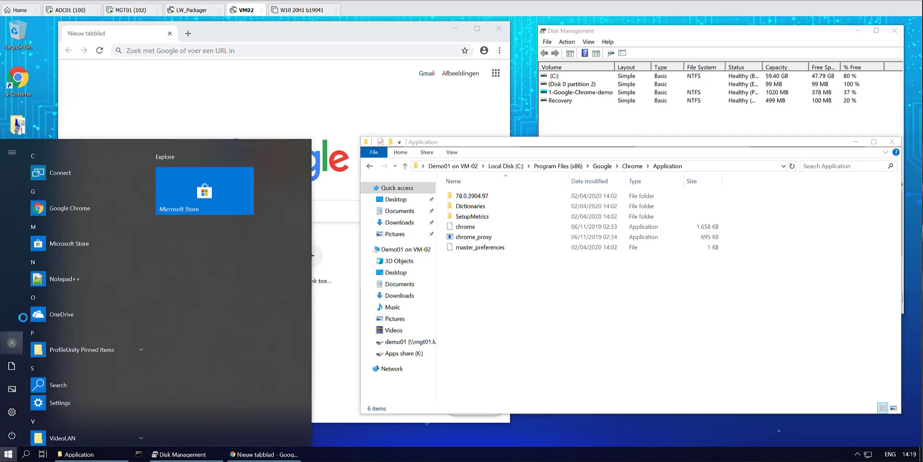
left_click(79, 273)
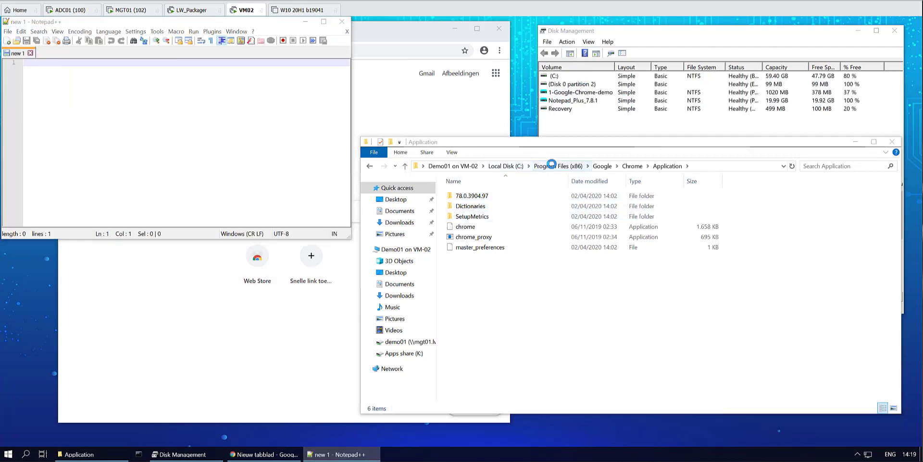
left_click(551, 164)
left_click(481, 247)
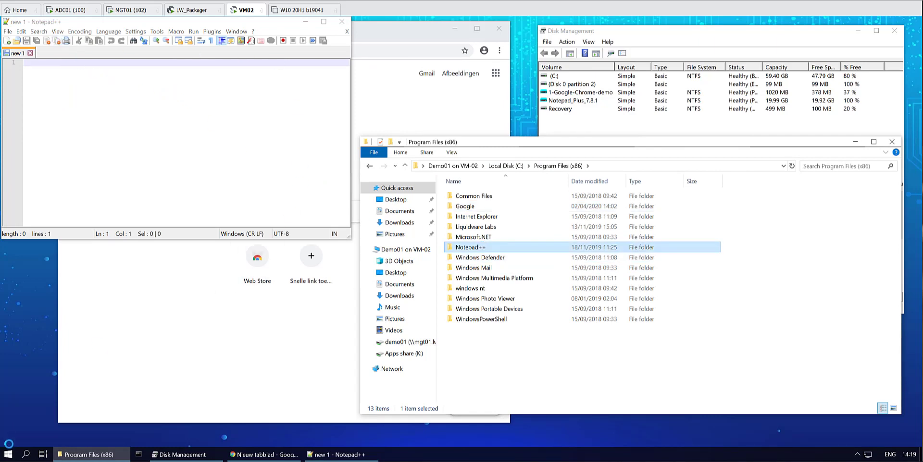
Launch VLC media player from the VideoLAN program group.
left_click(8, 454)
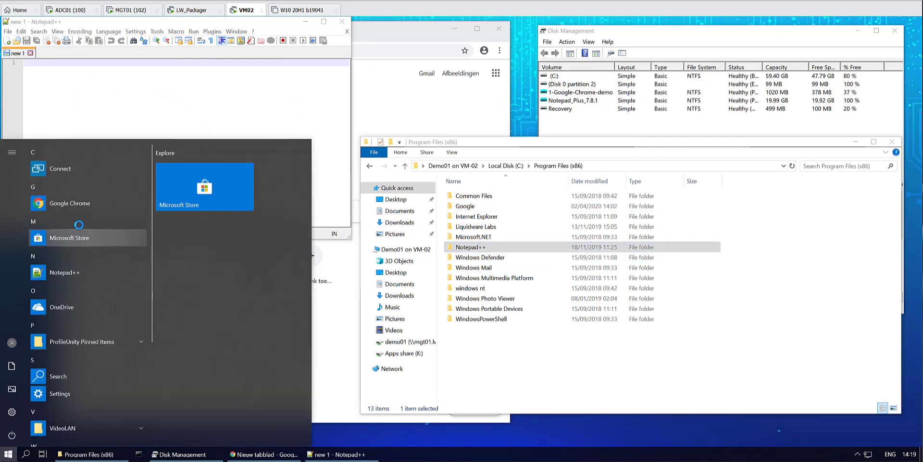
scroll(87, 274, "down", 2)
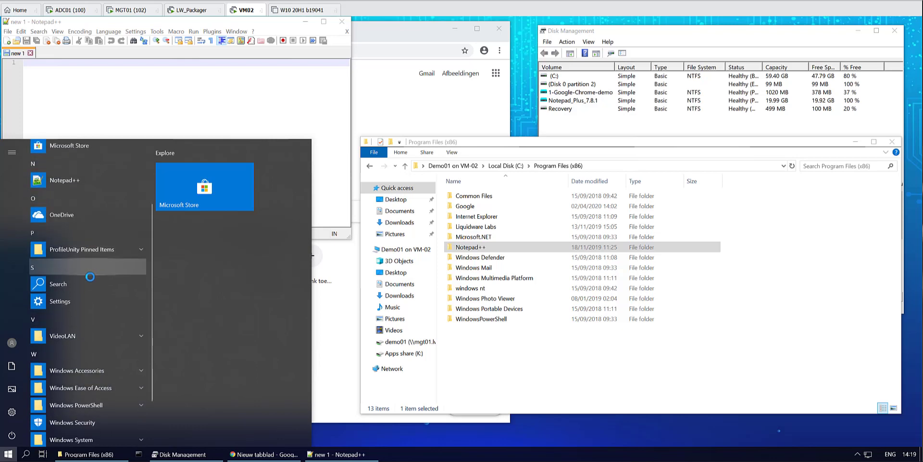
left_click(95, 336)
left_click(88, 355)
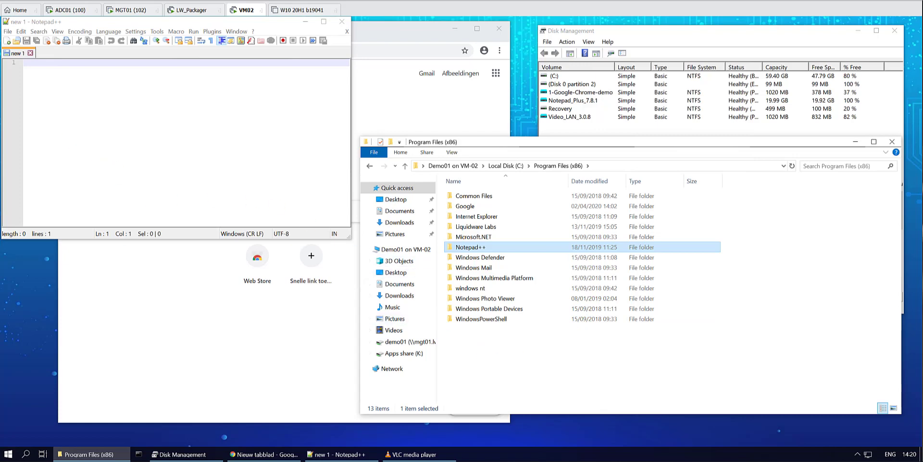
Launch WinRAR from its WinRAR program group.
left_click(8, 455)
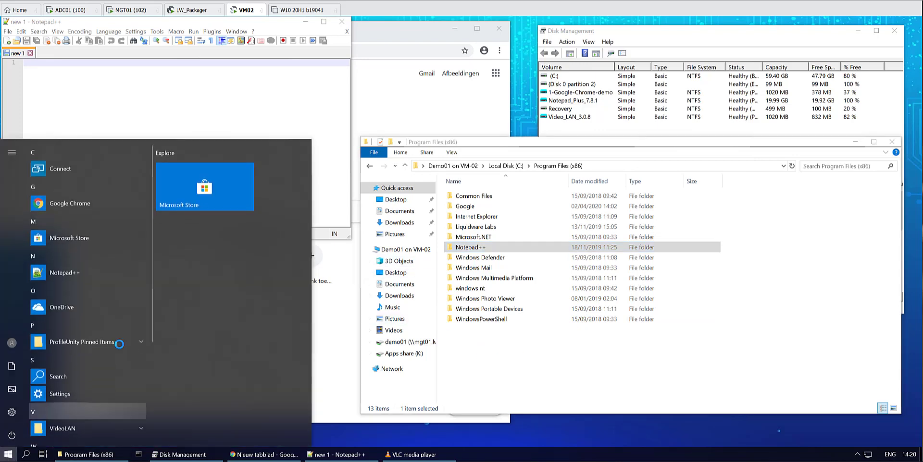
scroll(79, 390, "down", 3)
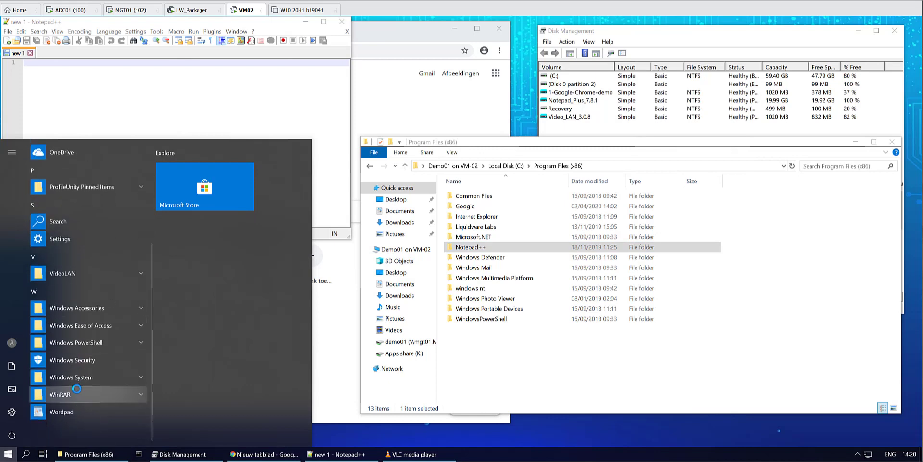
left_click(80, 391)
left_click(83, 412)
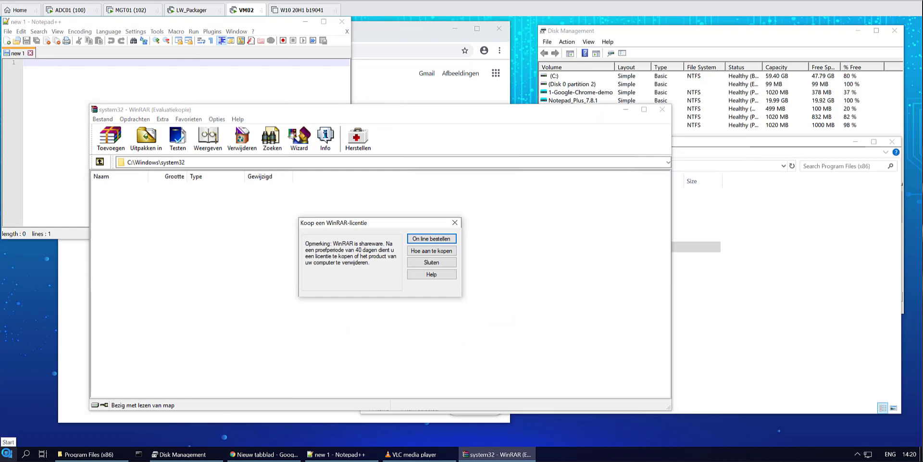
Switch to Disk Management and select the Video_LAN_3.0.8 volume to check the mounted application disks.
left_click(7, 455)
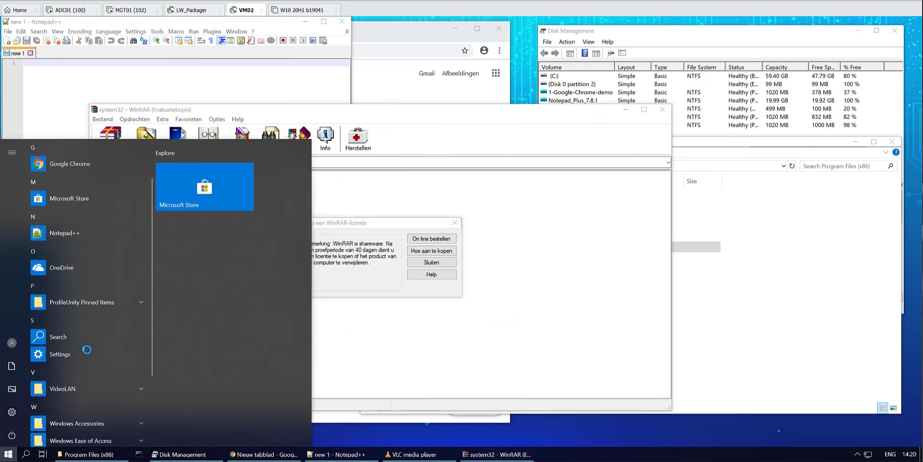
left_click(674, 36)
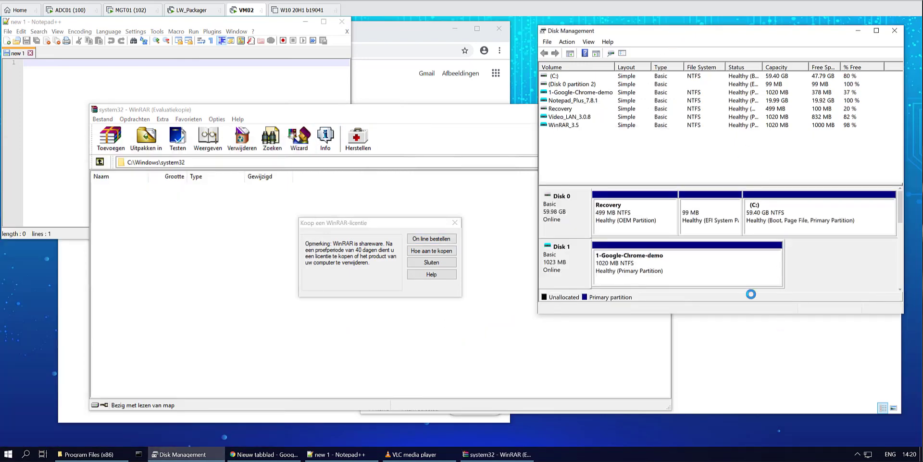
left_click(560, 117)
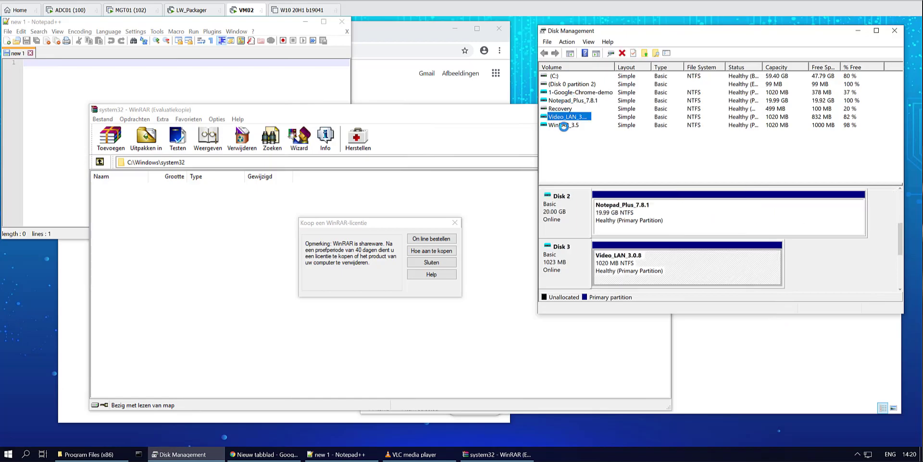